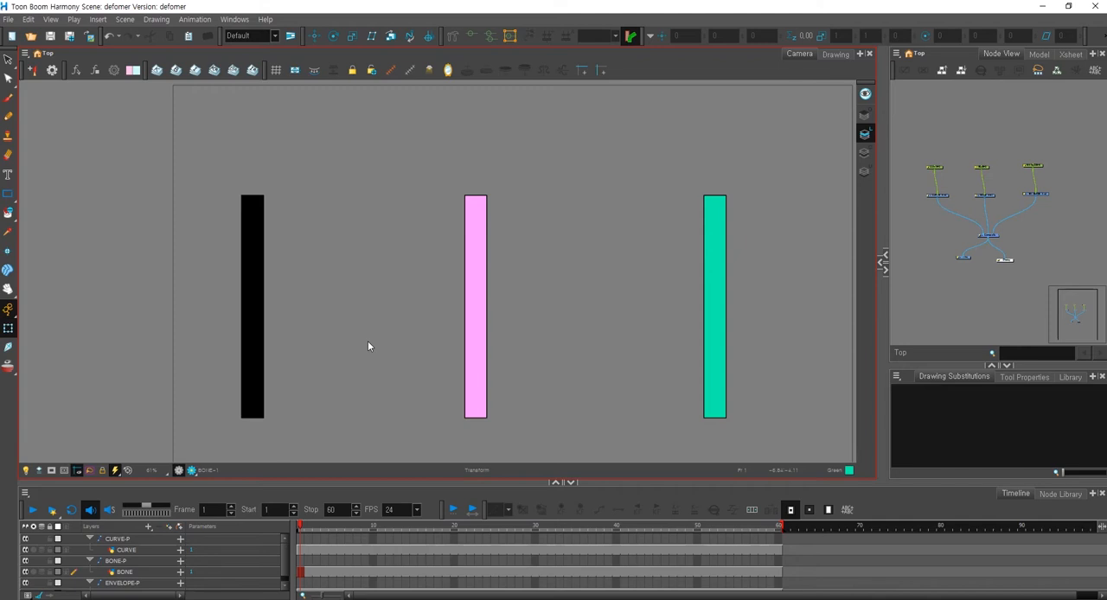
# Disable the BONE and ENVELOPE drawings and their pegs, leaving only the black CURVE bar visible.
pyautogui.click(252, 325)
pyautogui.scroll(-1, 259, 345)
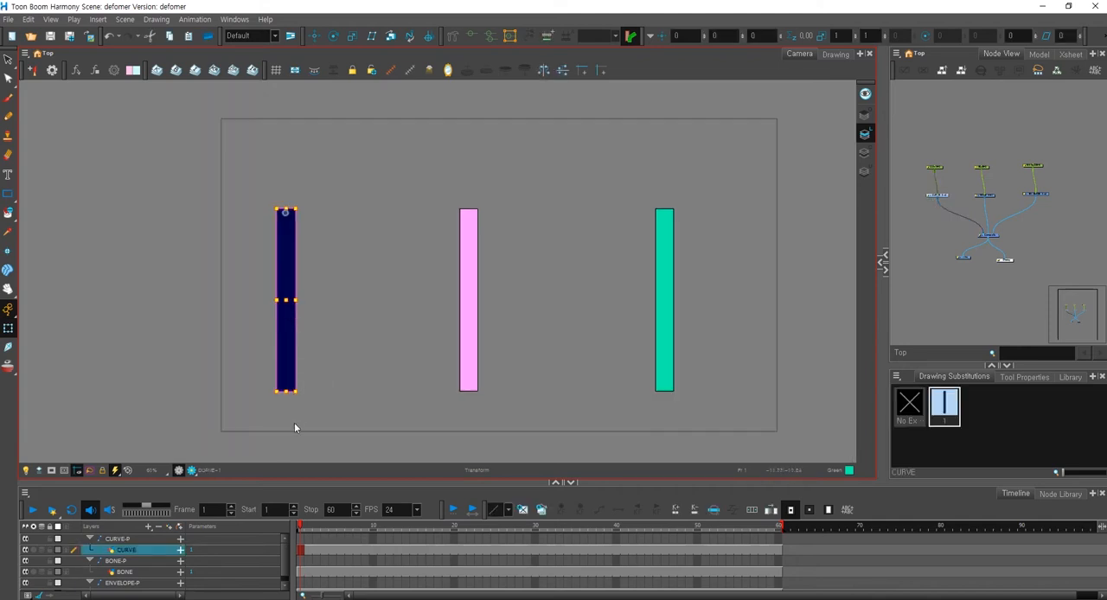
pyautogui.moveTo(963, 145); pyautogui.dragTo(1054, 203)
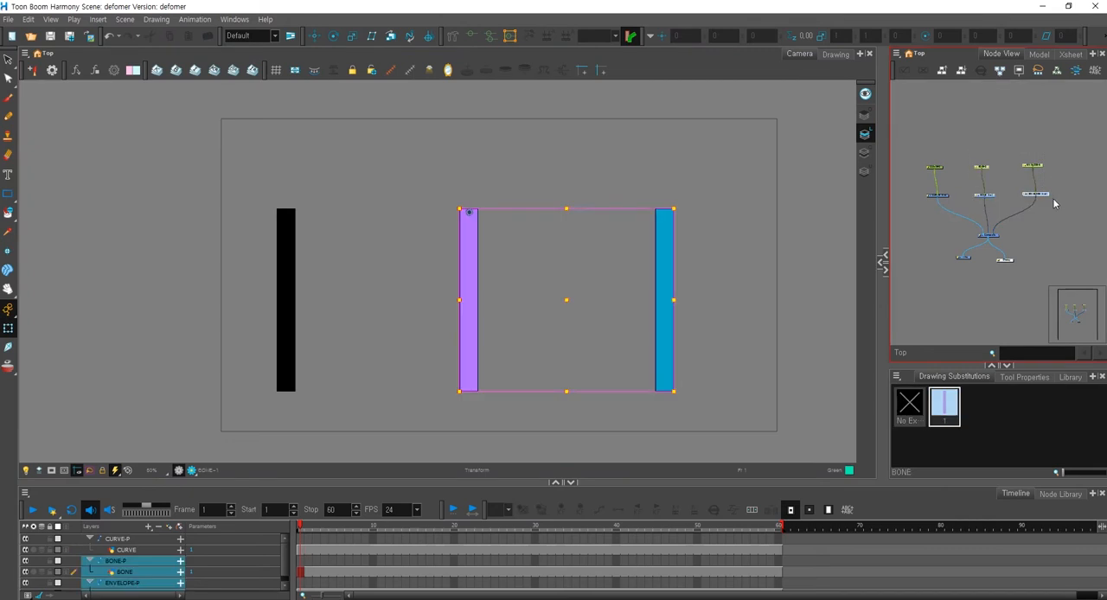
pyautogui.click(1054, 203)
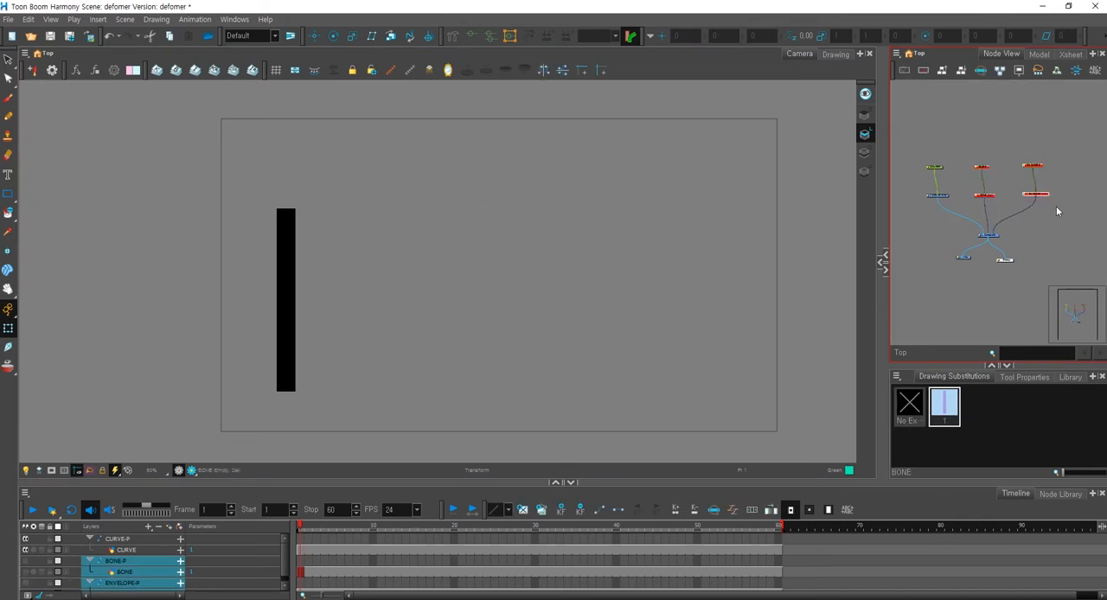
# Try rotating and widening the black CURVE bar with the Transform tool, undoing each change.
pyautogui.click(289, 306)
pyautogui.moveTo(293, 394); pyautogui.dragTo(258, 413)
pyautogui.hotkey('ctrl', 'z')
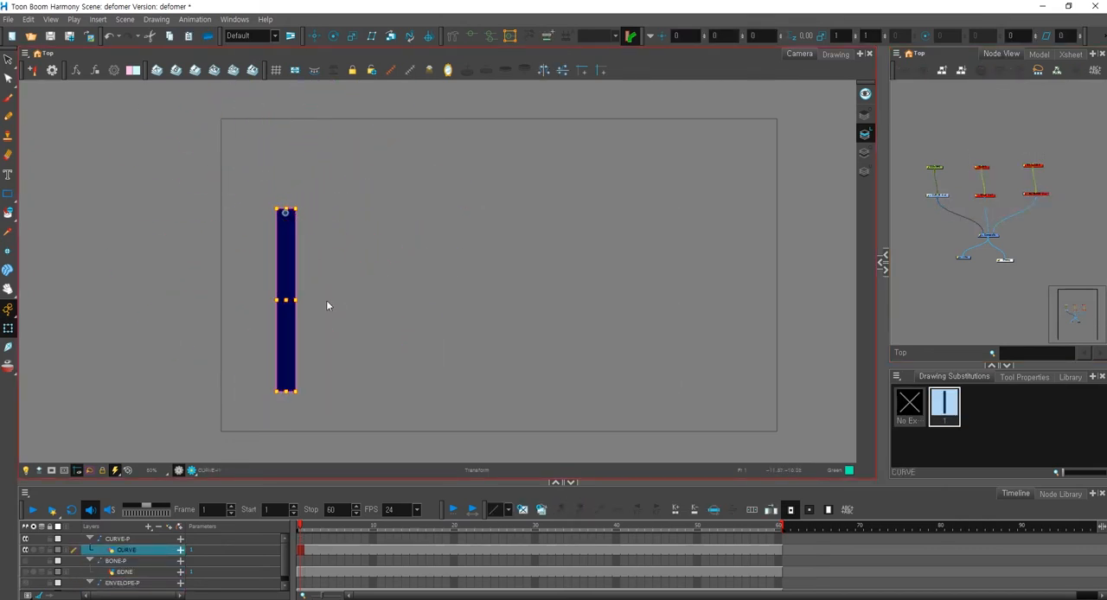
pyautogui.moveTo(297, 301); pyautogui.dragTo(389, 310)
pyautogui.click(431, 287)
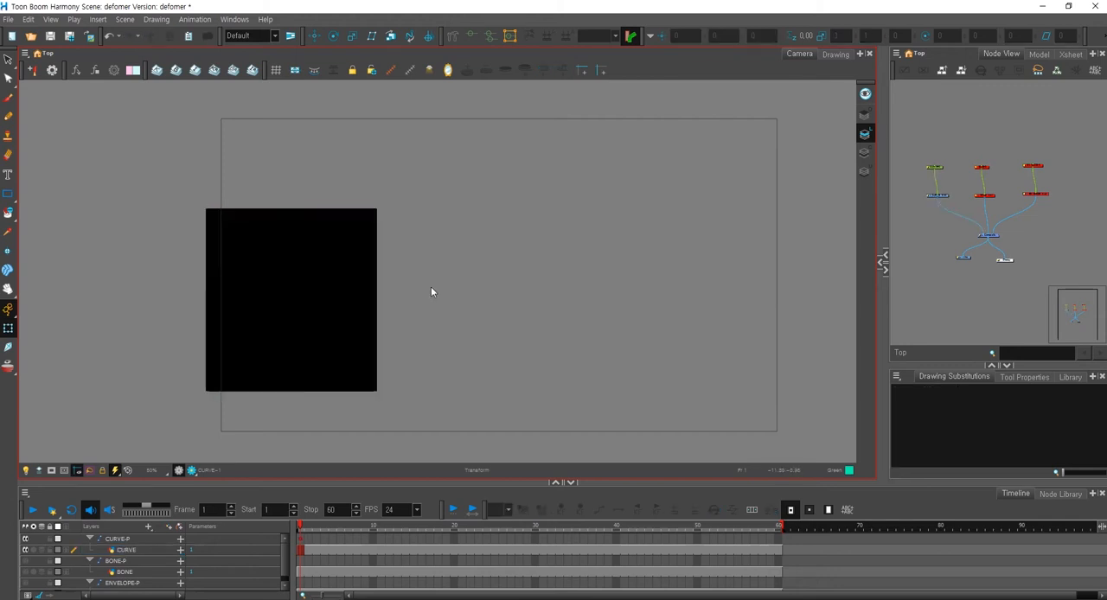
pyautogui.hotkey('ctrl', 'z')
# Try squashing the black CURVE bar vertically from its lower edge, and undo the change.
pyautogui.click(286, 390)
pyautogui.moveTo(287, 390); pyautogui.dragTo(288, 259)
pyautogui.click(347, 235)
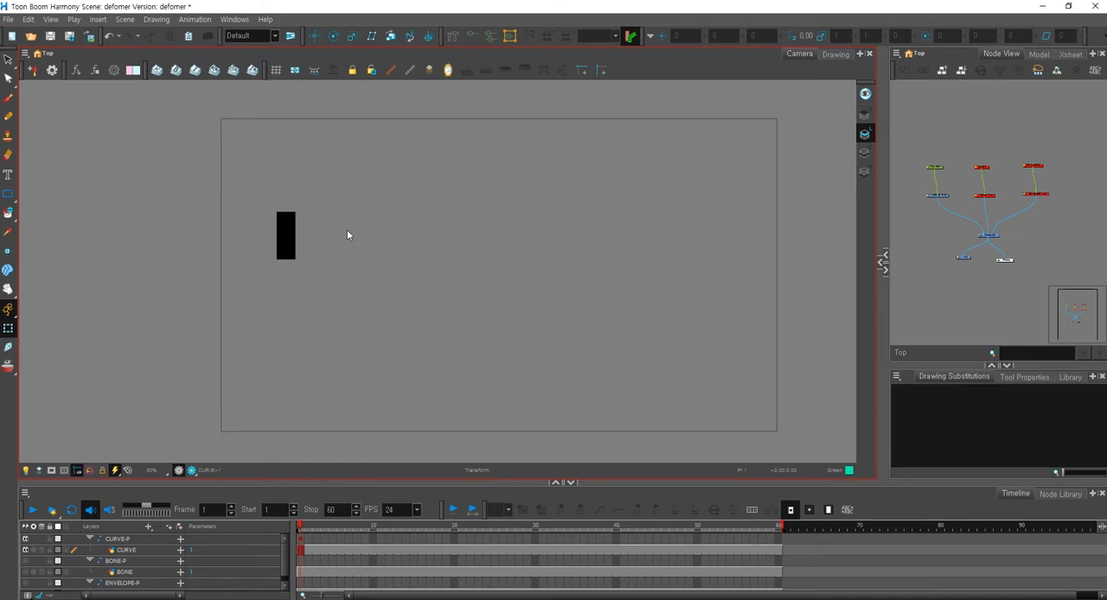
pyautogui.hotkey('ctrl', 'z')
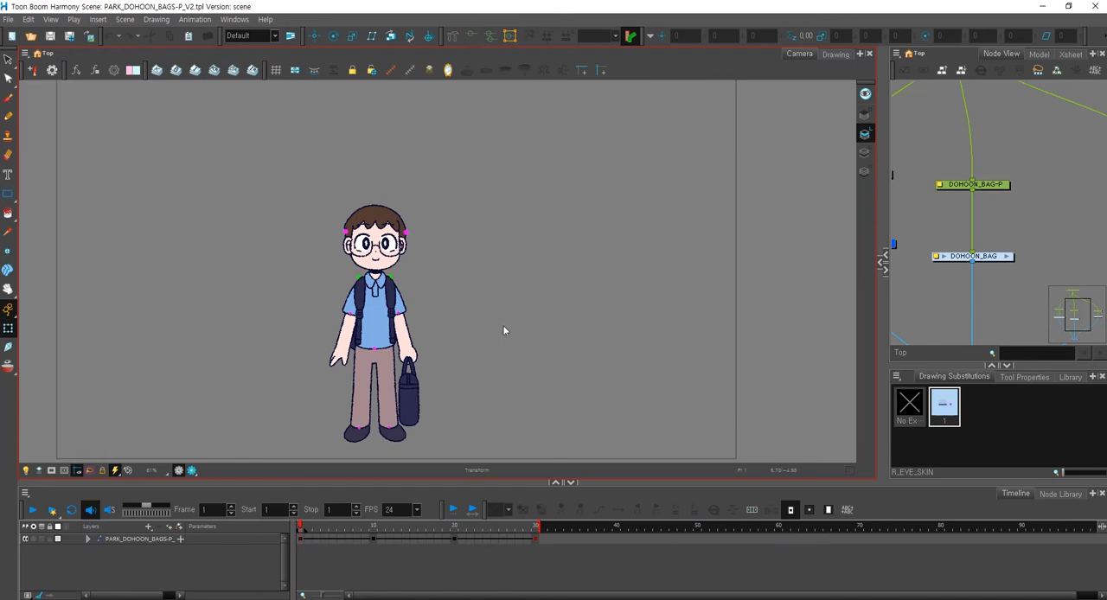
# Switch to the boy character's rig scene, examine the head up close and hide all deformer controls.
pyautogui.scroll(-2, 501, 316)
pyautogui.moveTo(480, 402)
pyautogui.mouseDown()
pyautogui.moveTo(444, 428)
pyautogui.moveTo(395, 124)
pyautogui.moveTo(432, 433)
pyautogui.mouseUp()
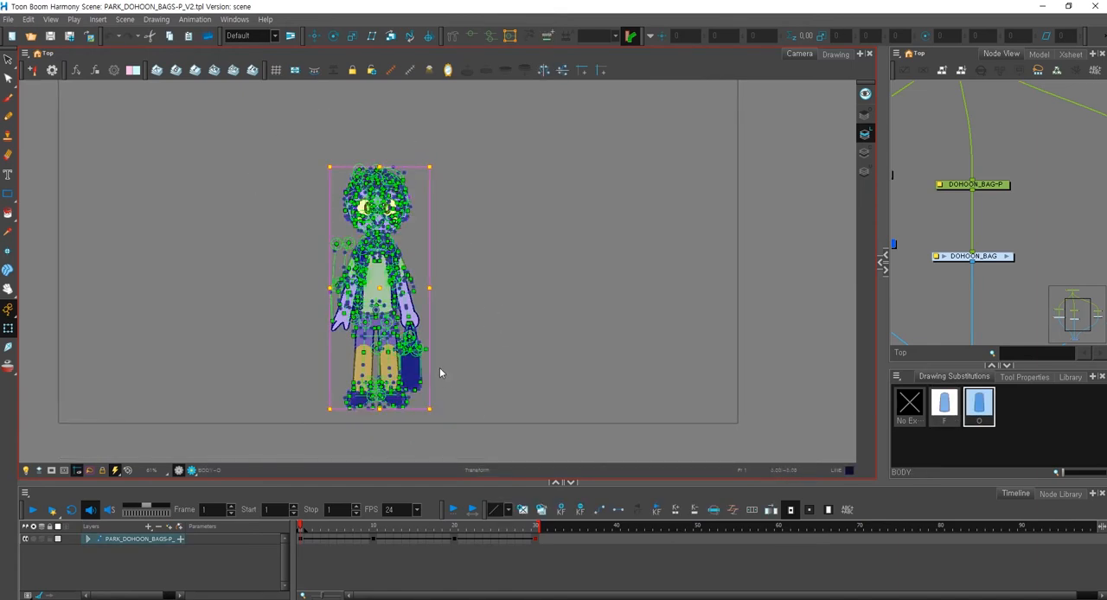
pyautogui.scroll(1, 468, 245)
pyautogui.scroll(2, 462, 268)
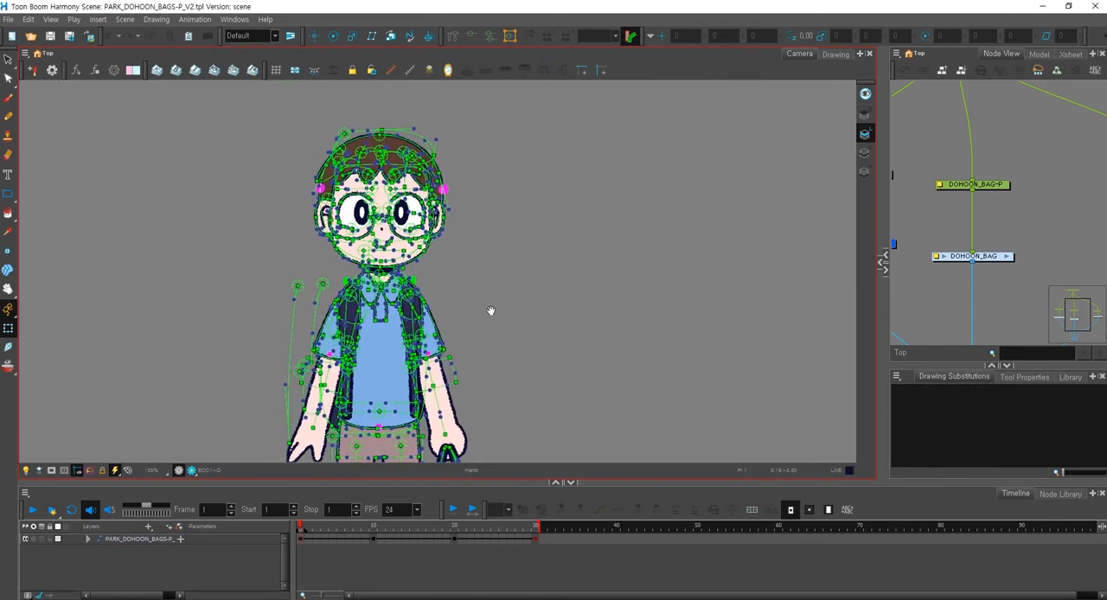
pyautogui.scroll(1, 510, 304)
pyautogui.scroll(3, 519, 286)
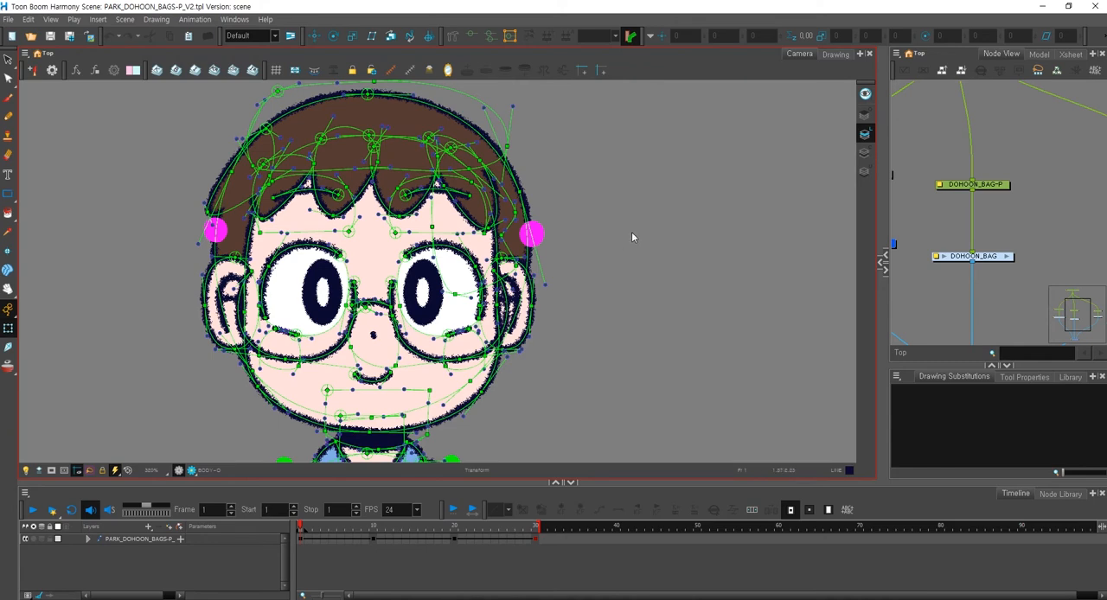
pyautogui.hotkey('shift', 'c')
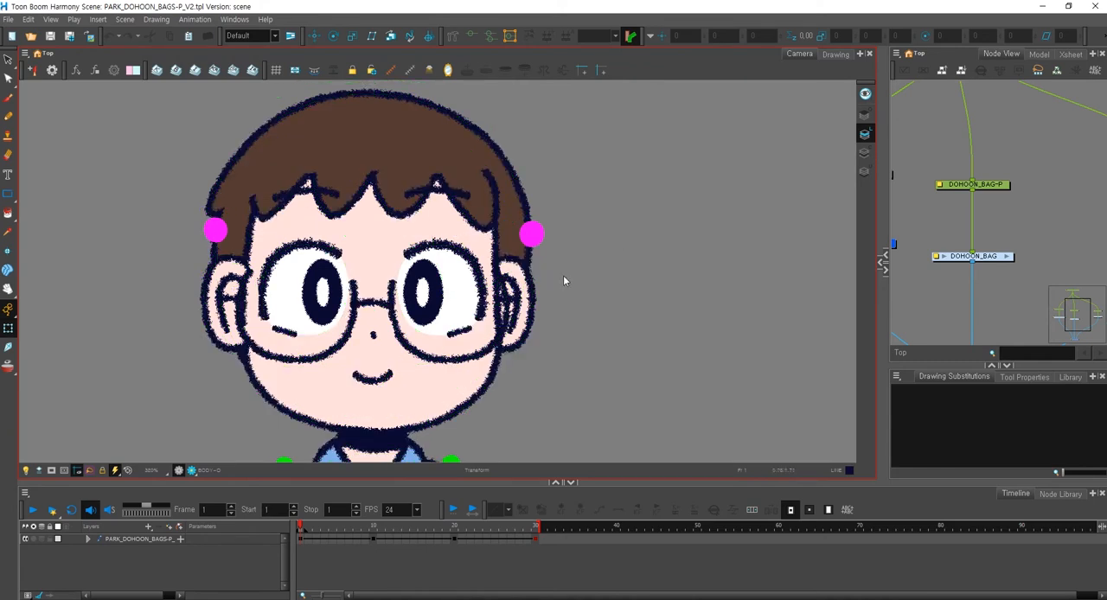
# Display only the deformer controls of the boy's face outline.
pyautogui.click(508, 358)
pyautogui.click(548, 396)
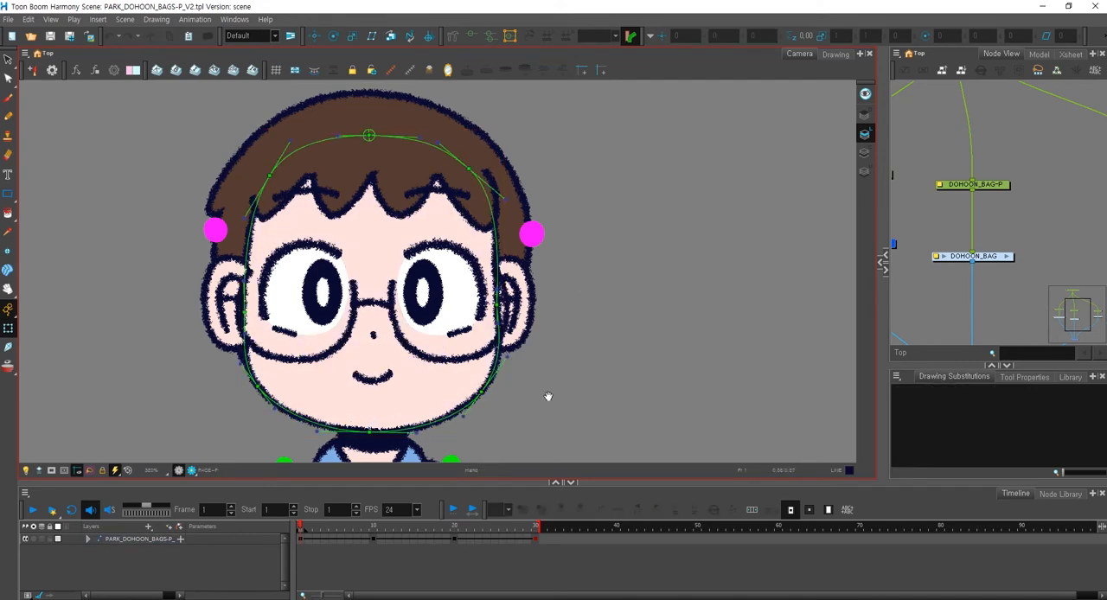
pyautogui.scroll(-3, 547, 396)
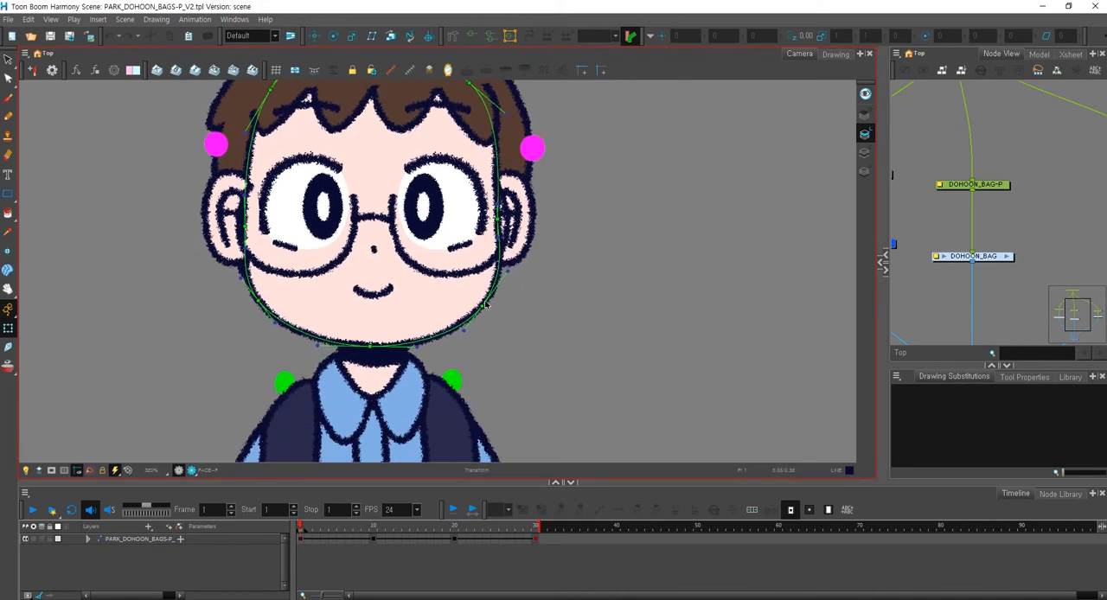
# Try pulling a face deformer point outward at the lower cheek to bend the jaw outline, and undo it.
pyautogui.moveTo(486, 304); pyautogui.dragTo(530, 300)
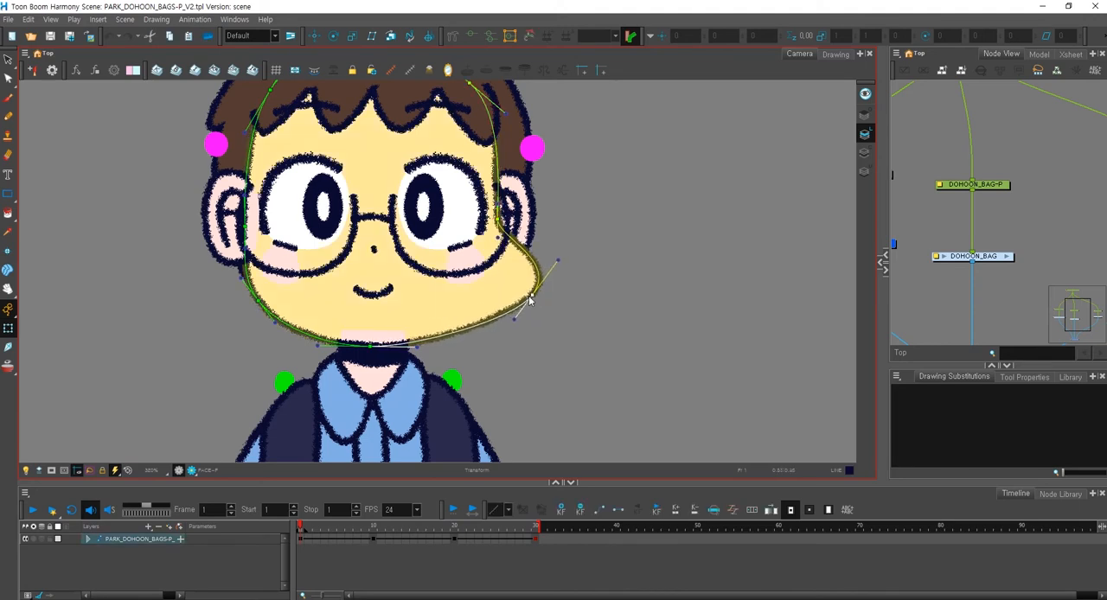
pyautogui.hotkey('ctrl', 'z')
pyautogui.hotkey('ctrl', 'z')
pyautogui.hotkey('ctrl', 'z')
pyautogui.moveTo(525, 378); pyautogui.dragTo(544, 391)
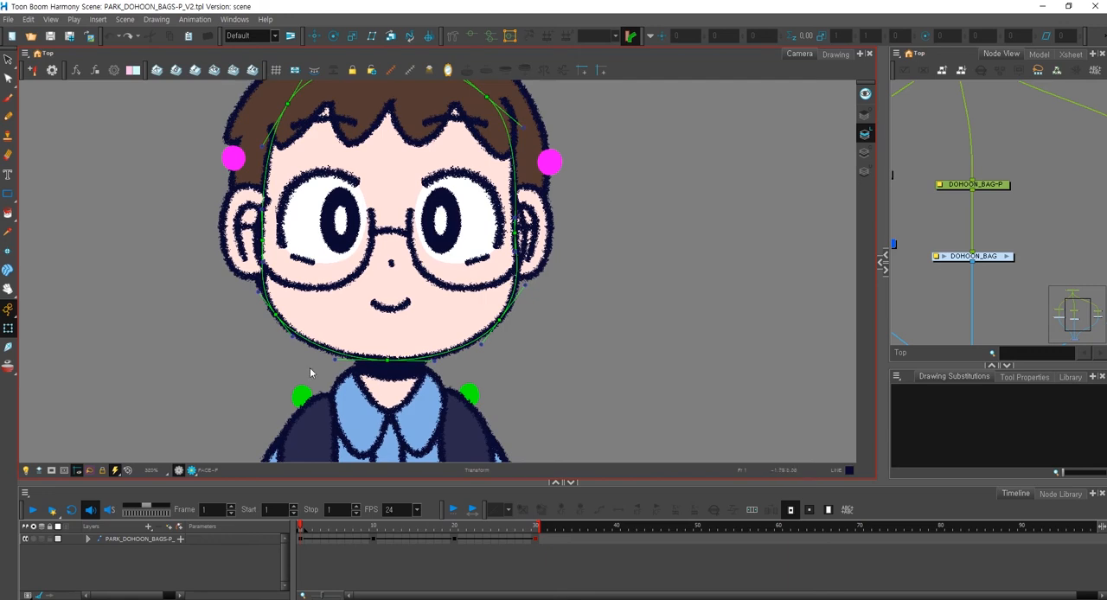
# Display the deformer controls of the whole character and examine them across the body.
pyautogui.moveTo(549, 366); pyautogui.dragTo(556, 235)
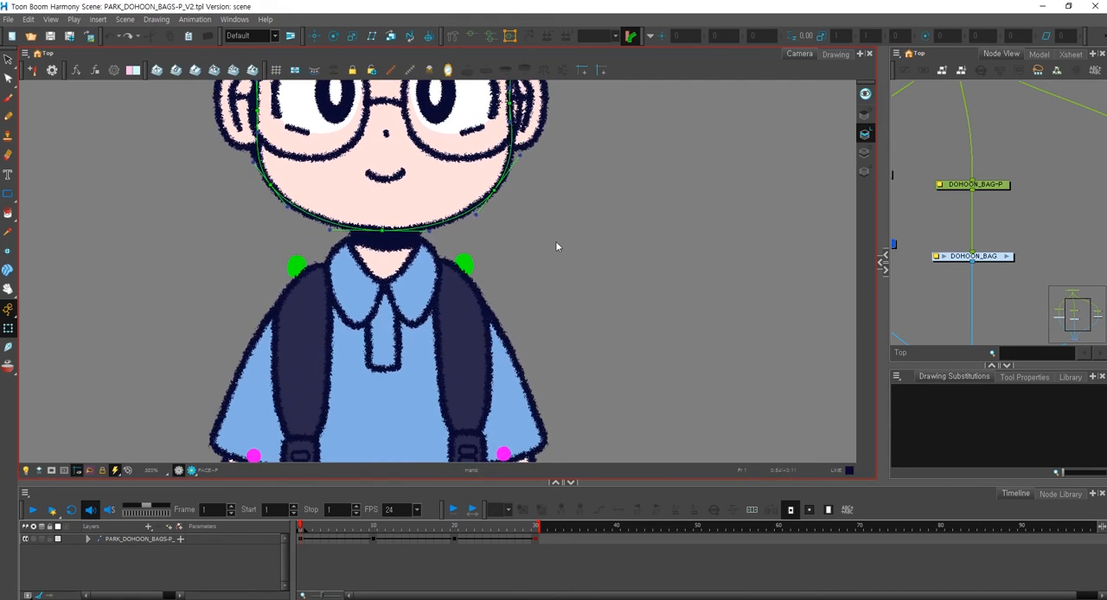
pyautogui.scroll(-6, 556, 236)
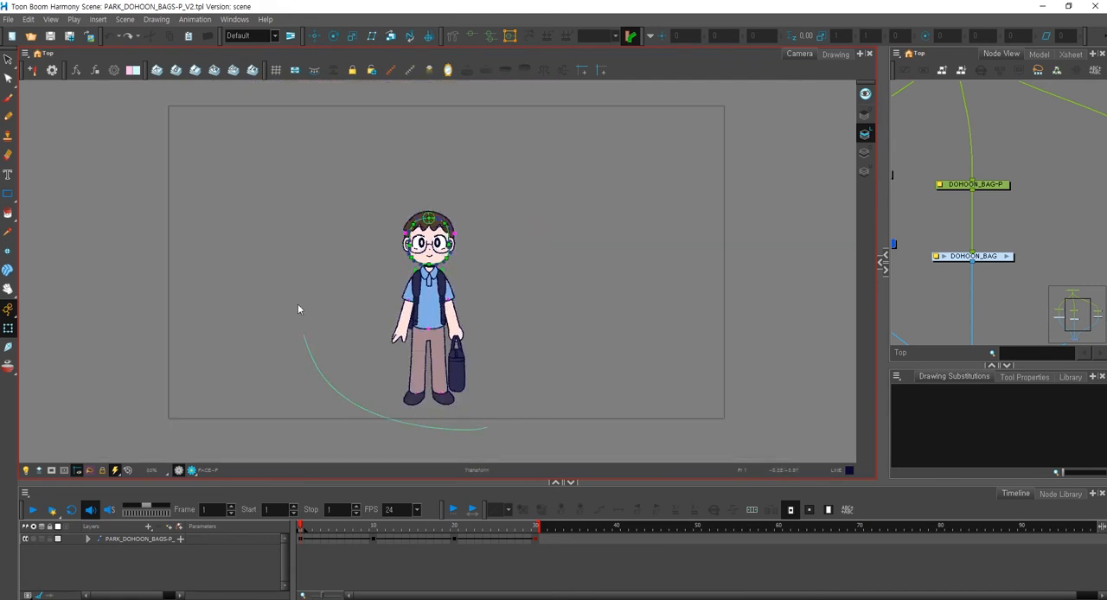
pyautogui.moveTo(297, 309)
pyautogui.mouseDown()
pyautogui.moveTo(483, 433)
pyautogui.moveTo(486, 384)
pyautogui.mouseUp()
pyautogui.scroll(3, 493, 378)
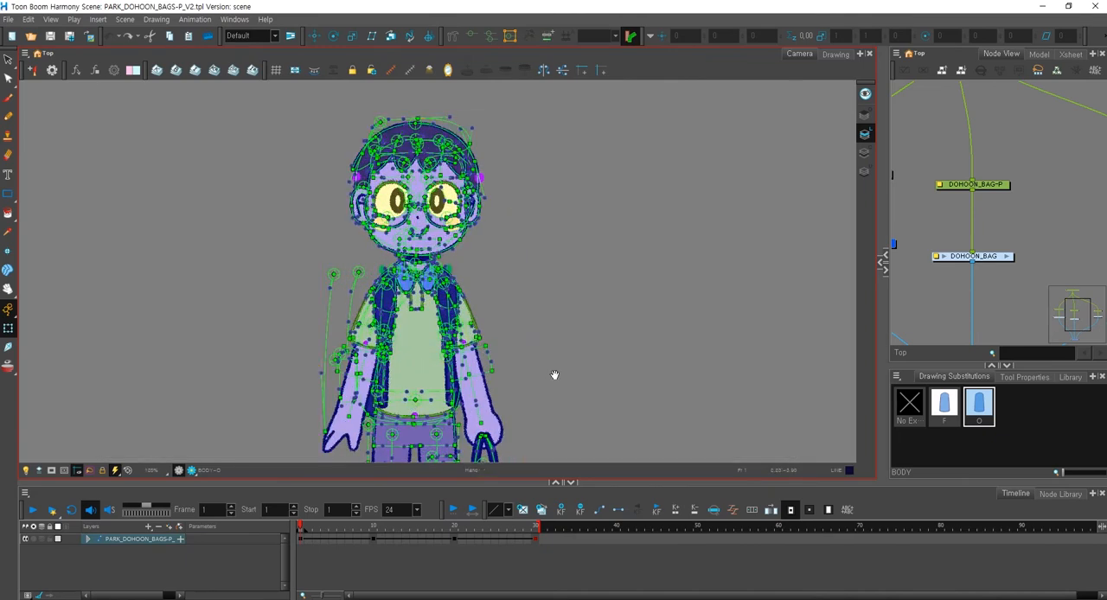
pyautogui.moveTo(555, 378); pyautogui.dragTo(516, 279)
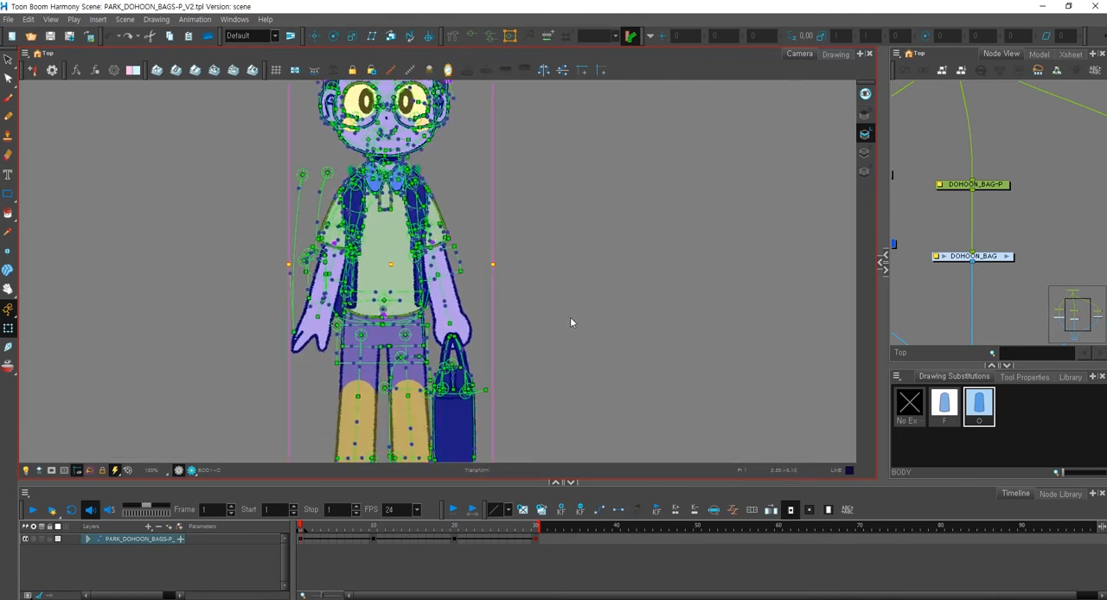
pyautogui.click(572, 318)
pyautogui.scroll(-2, 559, 322)
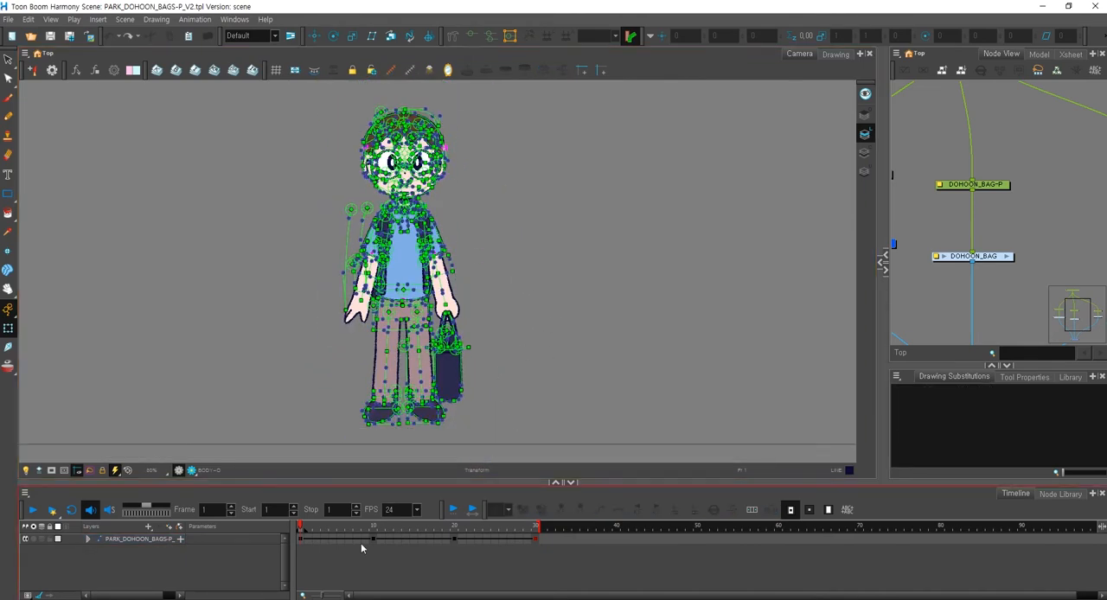
# Hide the deformer controls and view the character's turnaround poses from frame 1 to frame 30.
pyautogui.click(550, 357)
pyautogui.moveTo(303, 525); pyautogui.dragTo(441, 525)
pyautogui.click(454, 539)
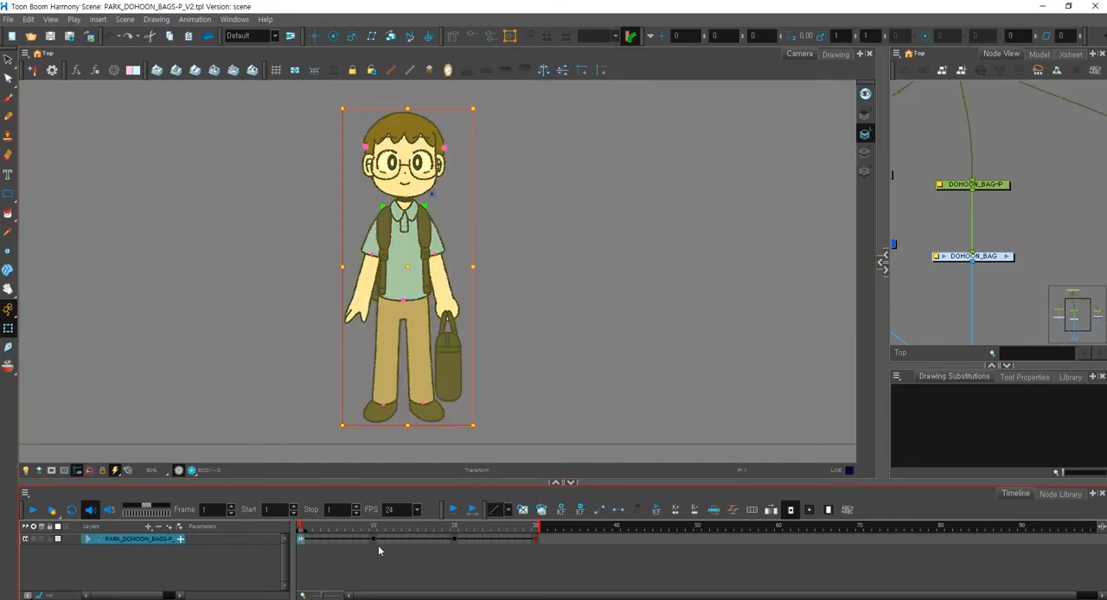
pyautogui.click(536, 540)
pyautogui.click(377, 564)
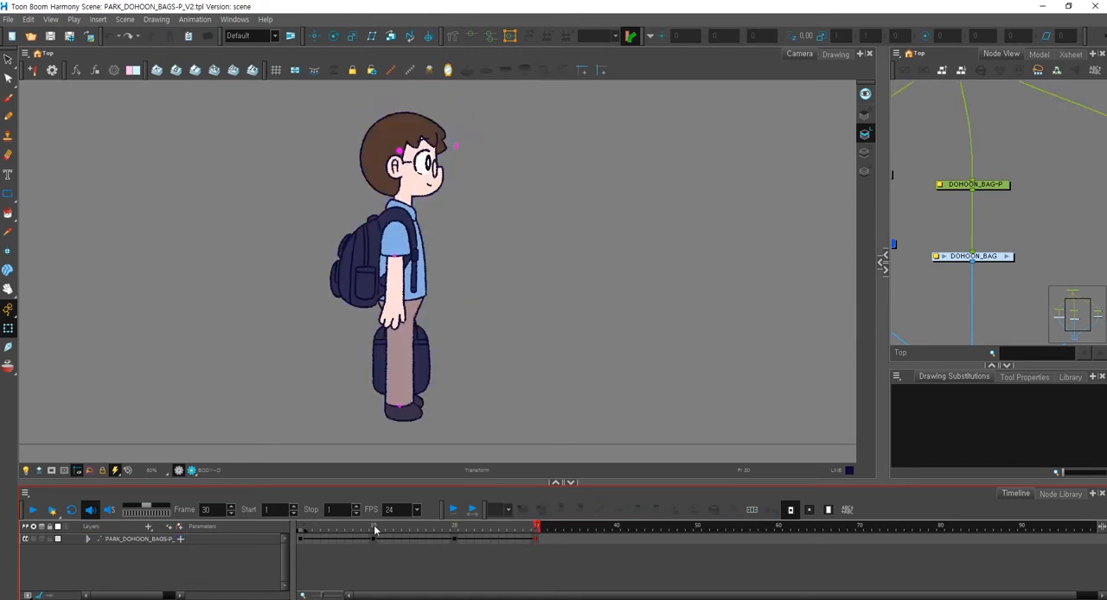
pyautogui.click(300, 527)
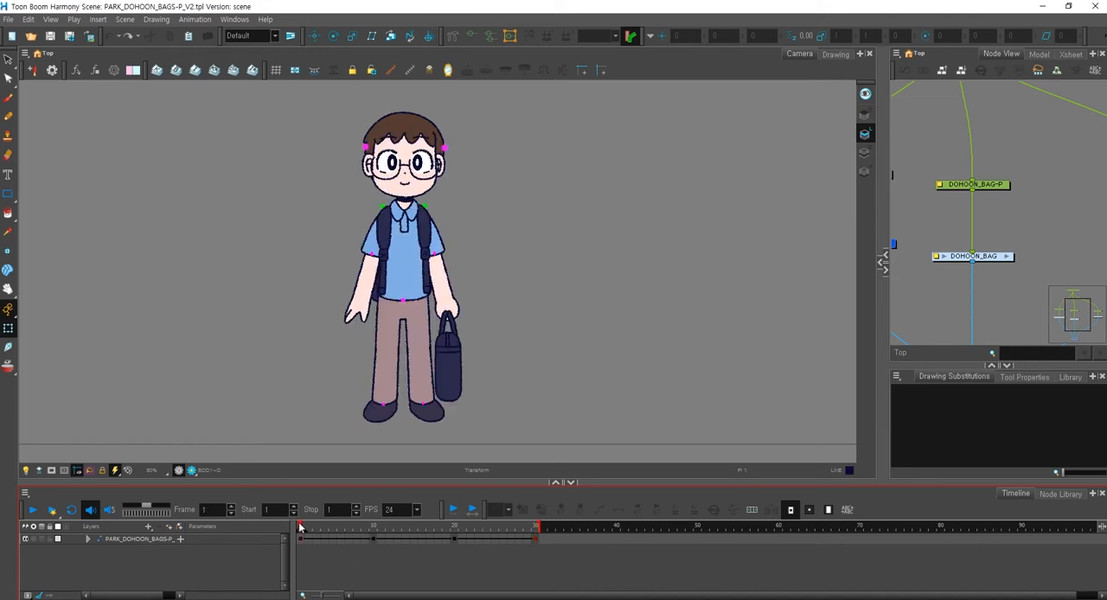
# Examine the face and its deformer in the frame 10 pose and compare it with frame 1.
pyautogui.click(374, 542)
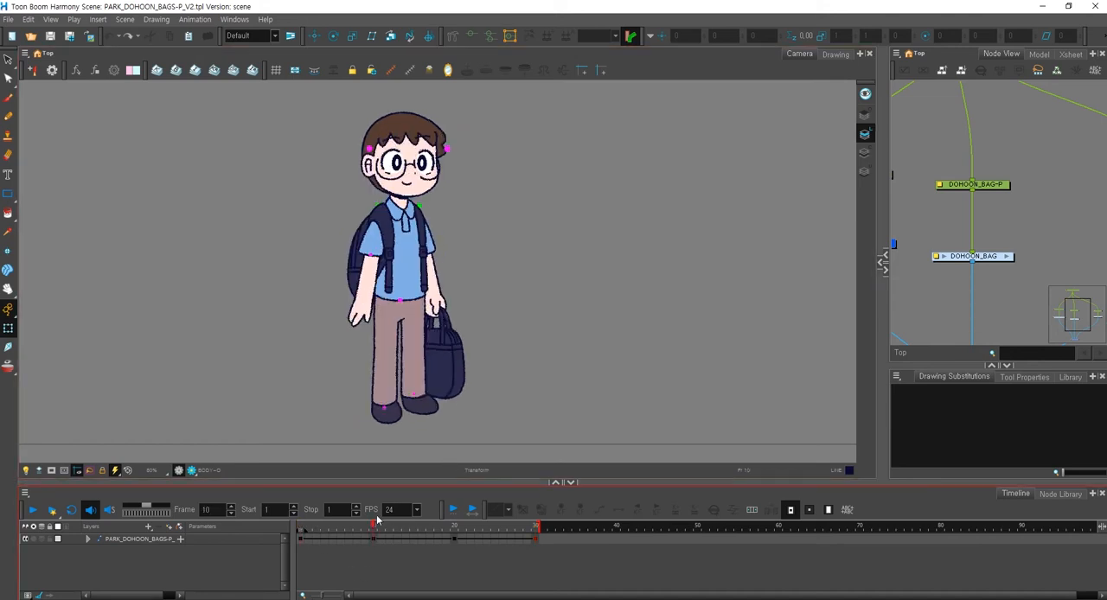
pyautogui.click(403, 164)
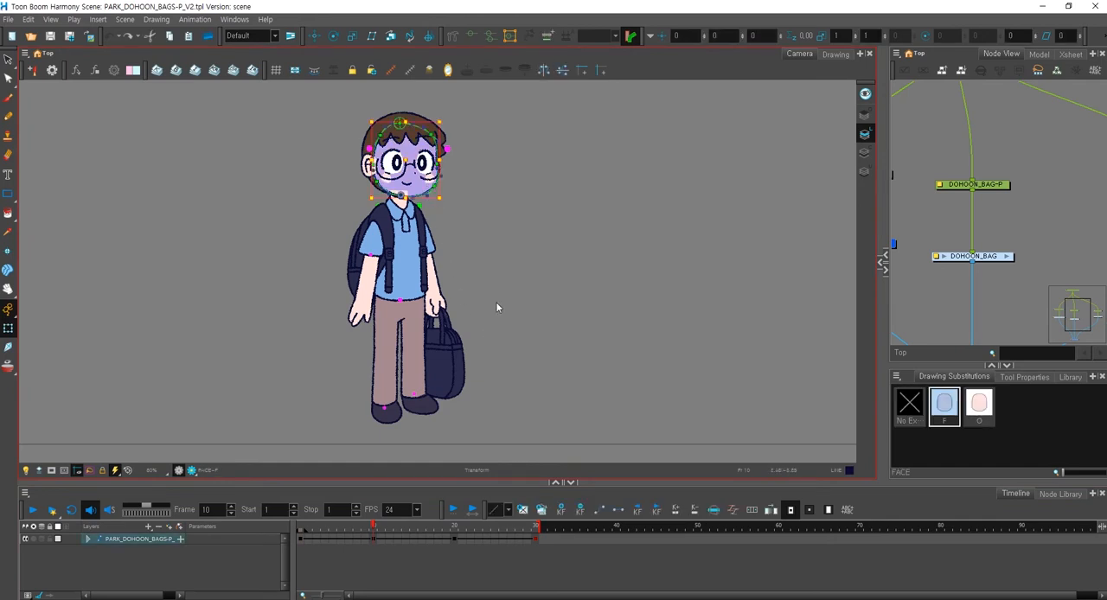
pyautogui.moveTo(374, 528)
pyautogui.mouseDown()
pyautogui.moveTo(449, 528)
pyautogui.moveTo(301, 527)
pyautogui.mouseUp()
pyautogui.click(549, 325)
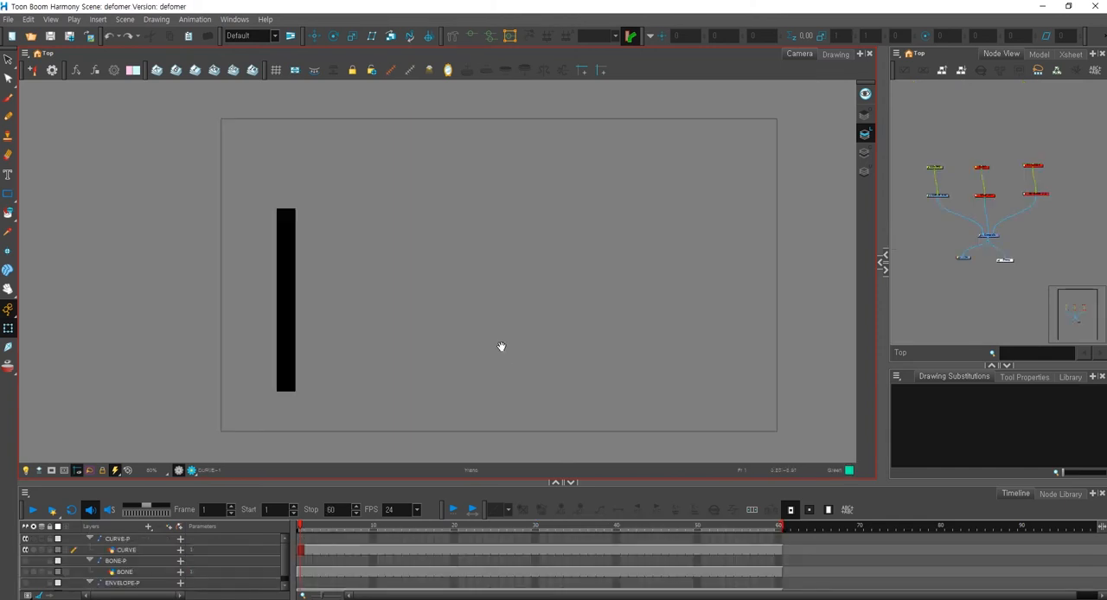
# Switch back to the defomer scene and re-enable the BONE and ENVELOPE drawings and their pegs.
pyautogui.click(1000, 149)
pyautogui.moveTo(1000, 150); pyautogui.dragTo(981, 154)
pyautogui.moveTo(944, 154); pyautogui.dragTo(1031, 210)
pyautogui.press('a')
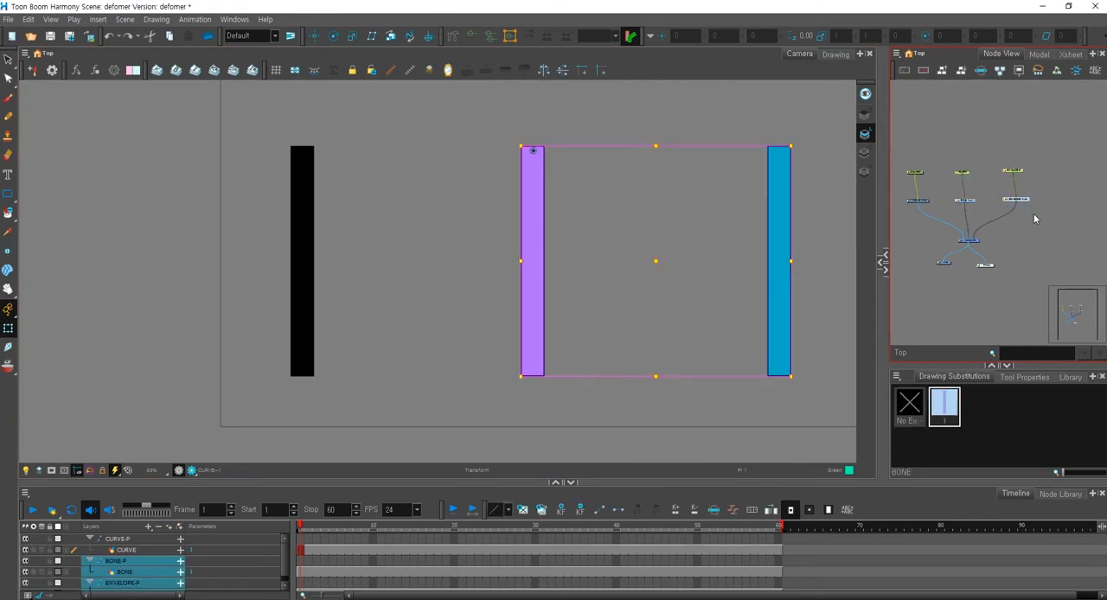
pyautogui.click(1034, 215)
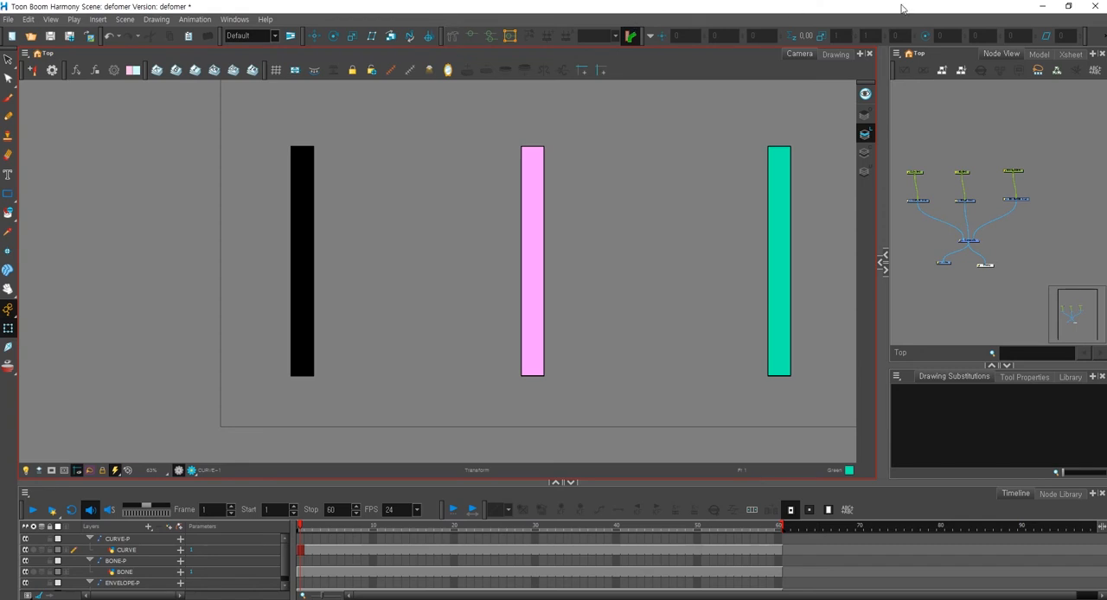
# Hide the Deformation toolbar and show it again.
pyautogui.rightClick(1094, 39)
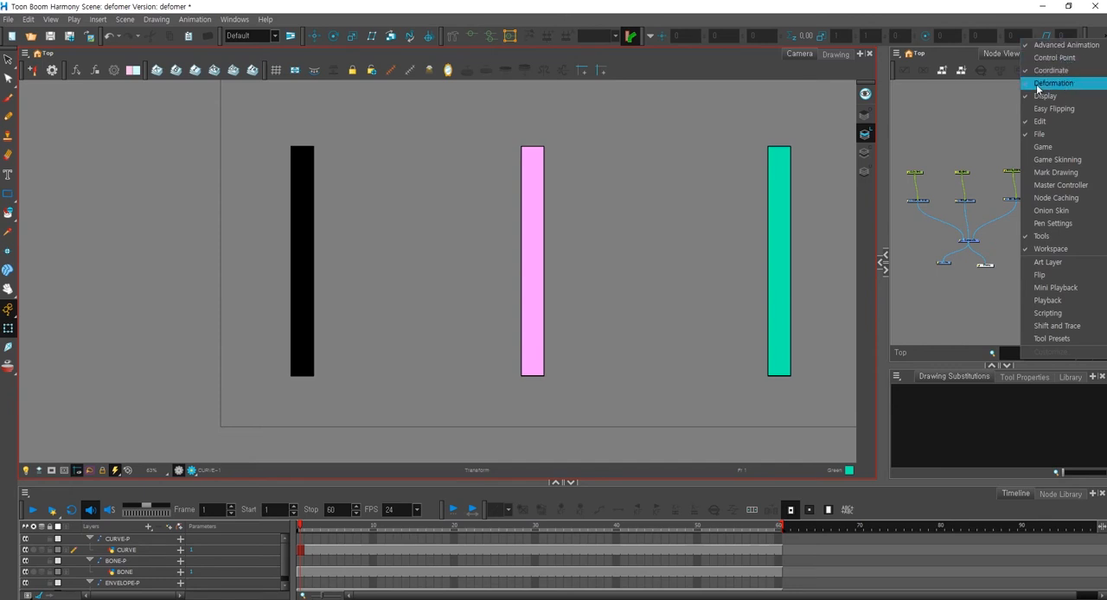
pyautogui.click(1066, 84)
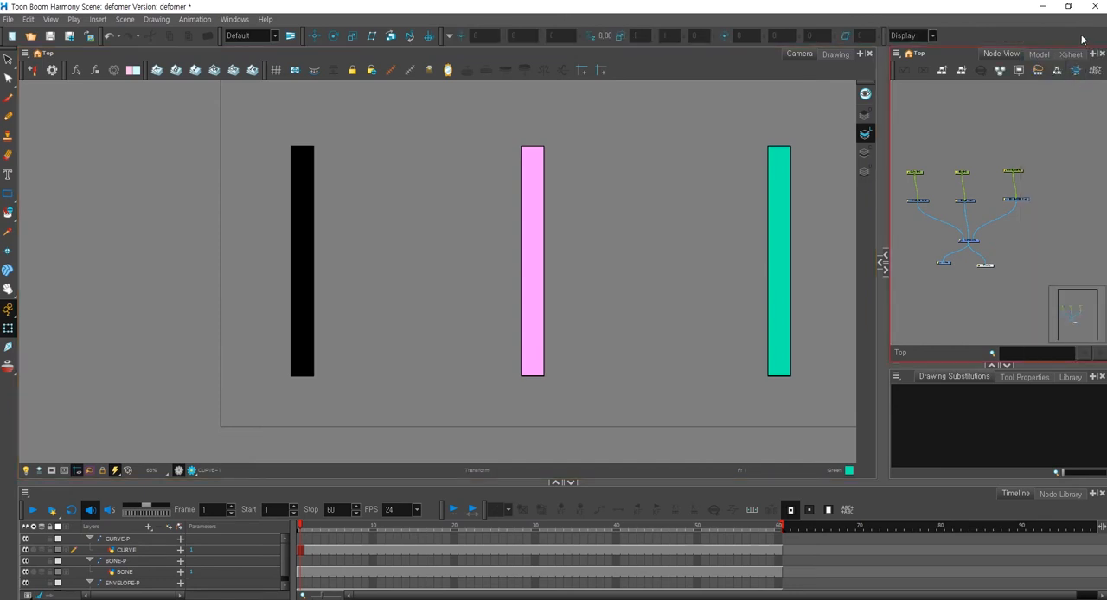
pyautogui.rightClick(1075, 40)
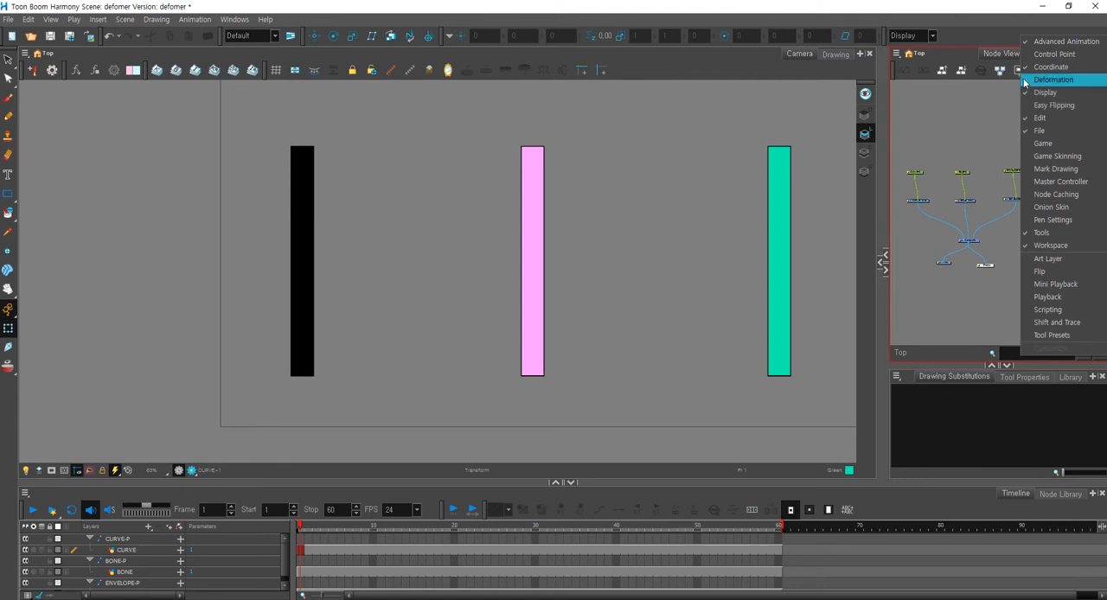
pyautogui.click(1030, 81)
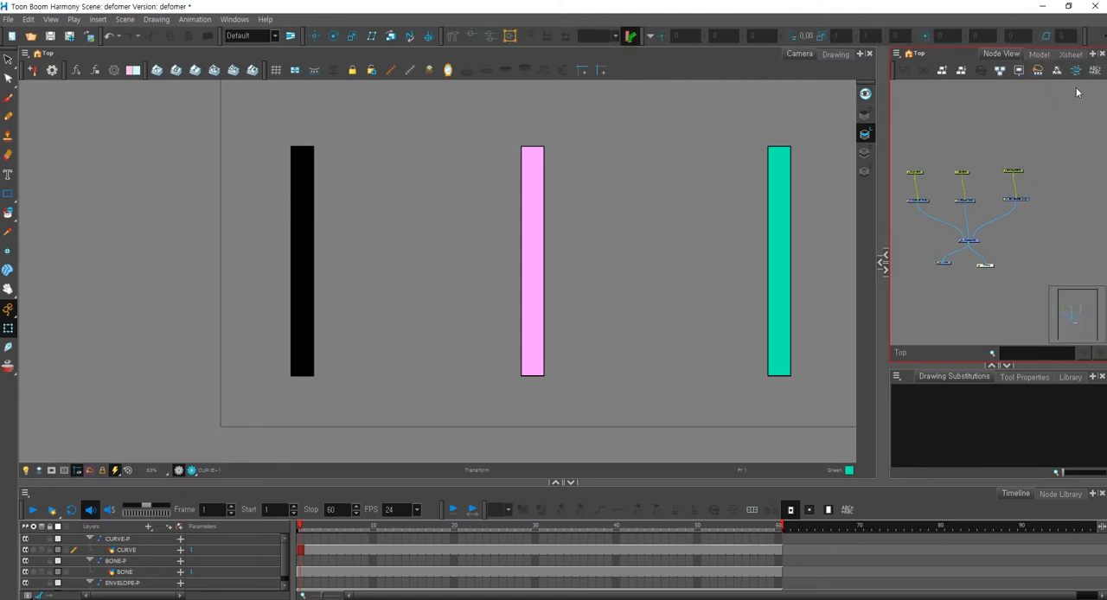
# Activate the Rigging tool for the green ENVELOPE bar and go through its deformation modes.
pyautogui.click(453, 38)
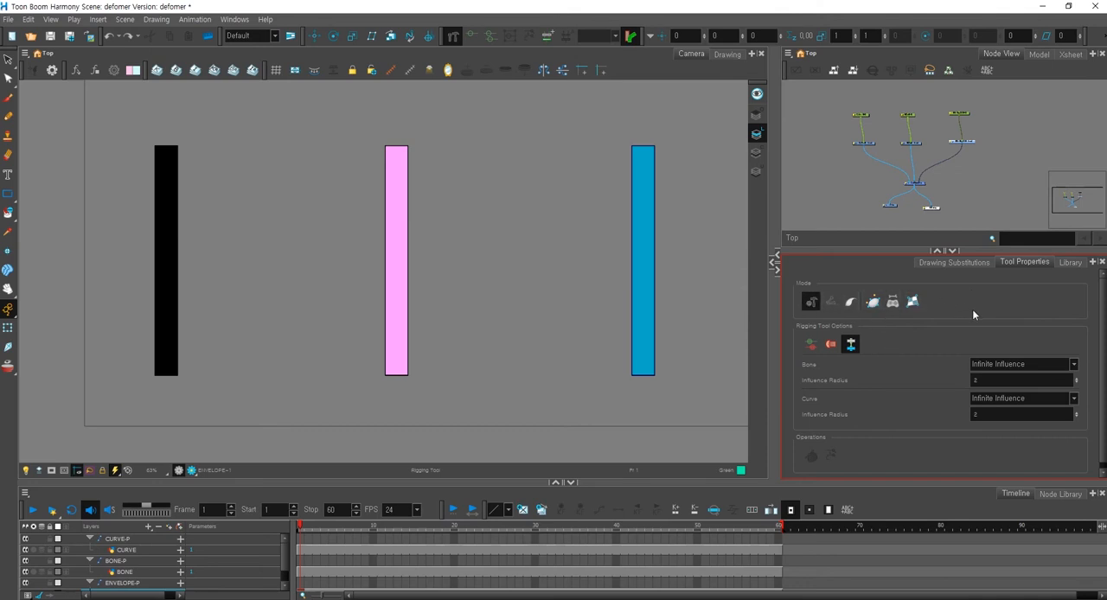
pyautogui.click(830, 305)
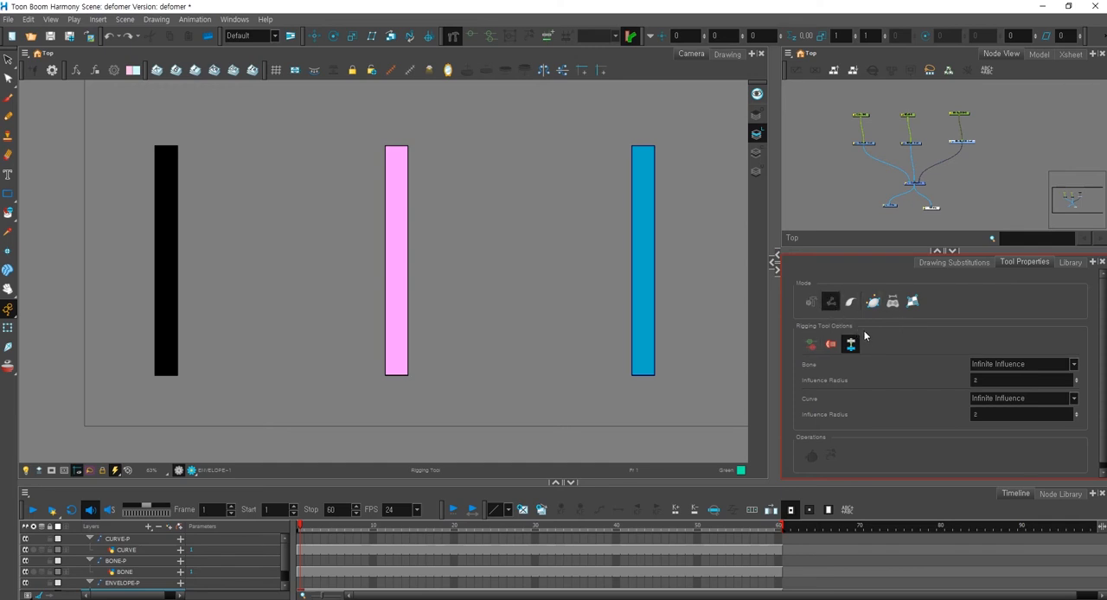
pyautogui.click(850, 301)
pyautogui.click(874, 308)
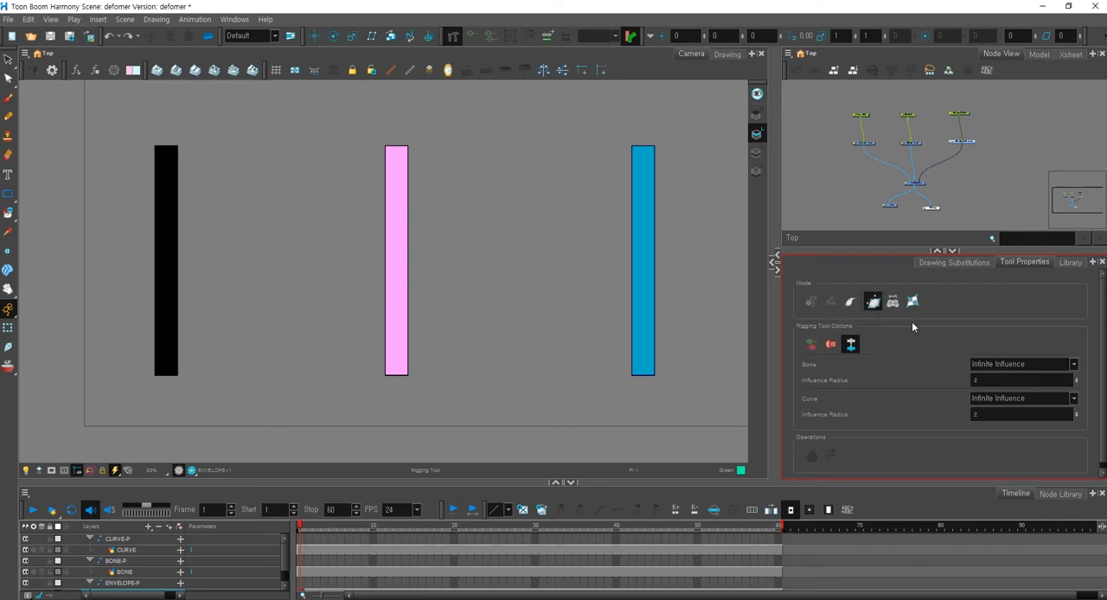
pyautogui.click(893, 302)
pyautogui.click(913, 305)
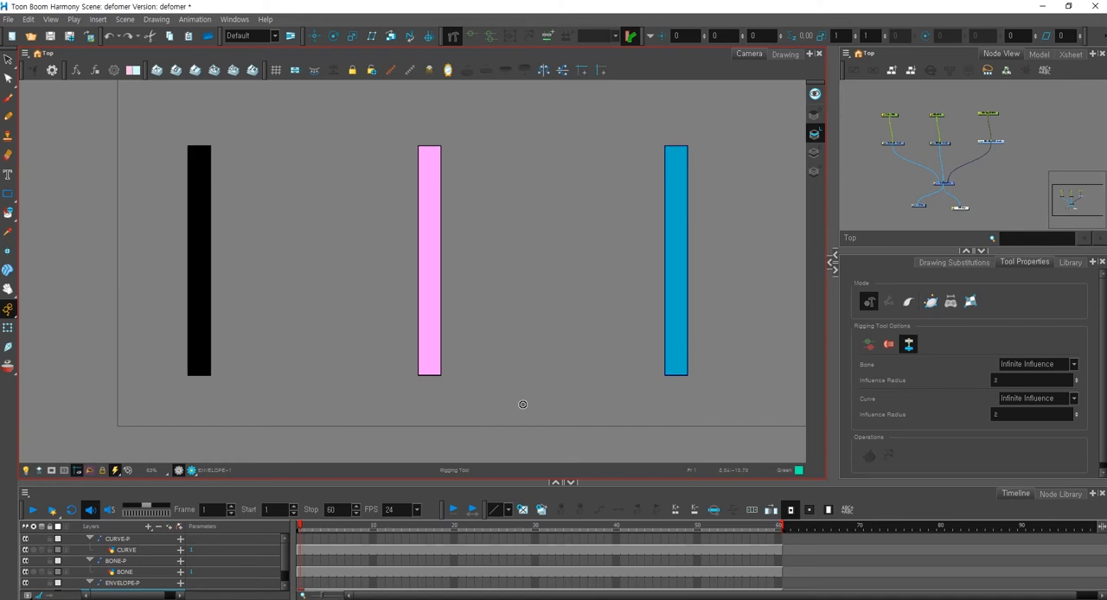
pyautogui.click(889, 305)
pyautogui.click(930, 308)
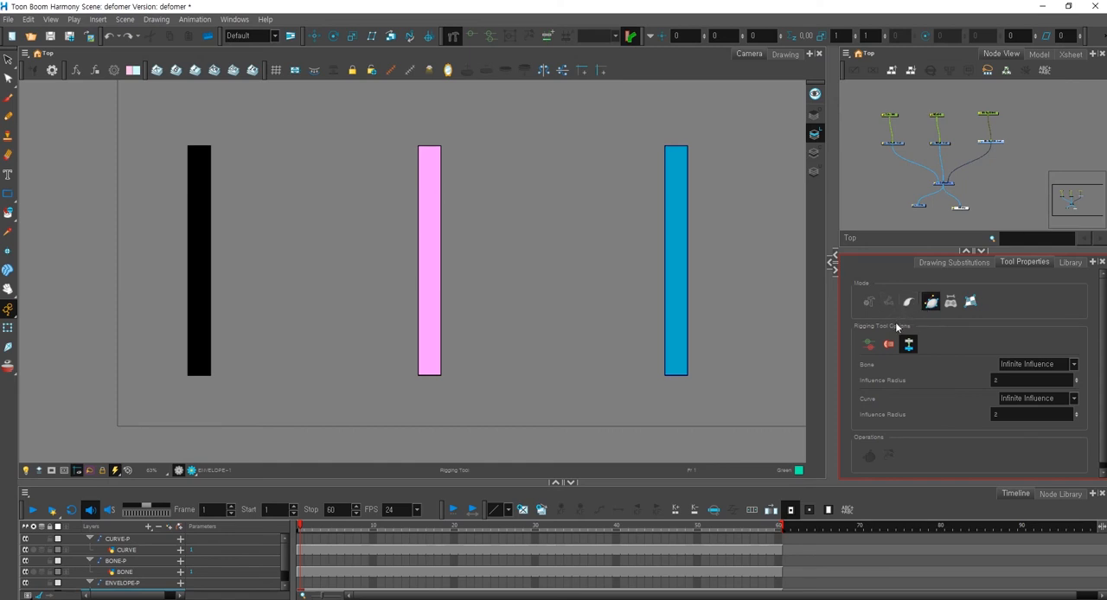
# Use the Rigging tool's Bone mode to build a two-bone chain along the BONE bar, from its top end through the middle to the bottom.
pyautogui.click(908, 302)
pyautogui.click(931, 307)
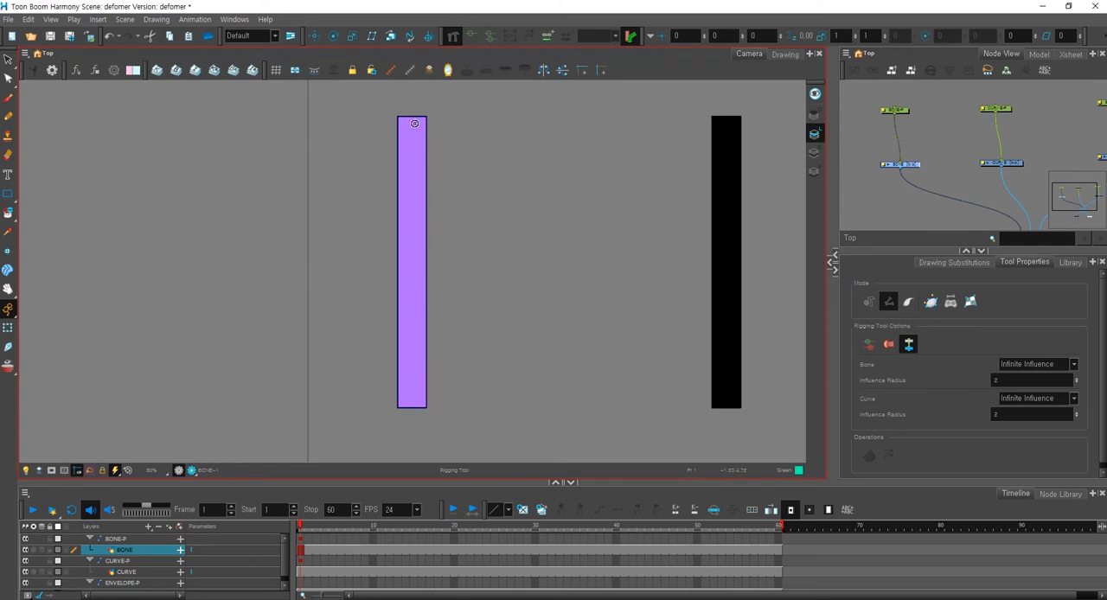
pyautogui.click(412, 122)
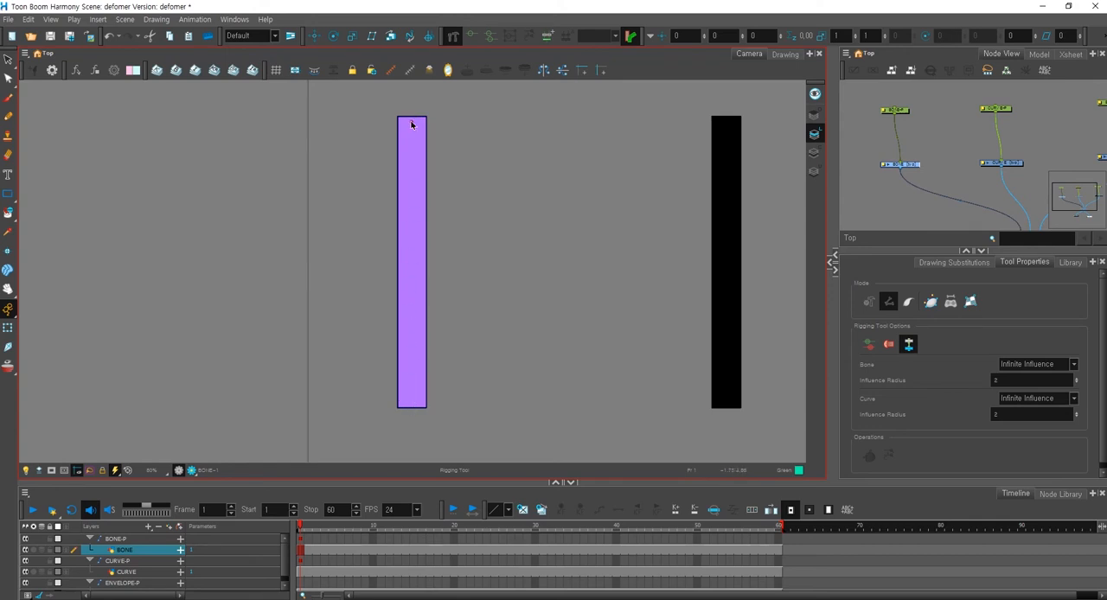
pyautogui.click(412, 245)
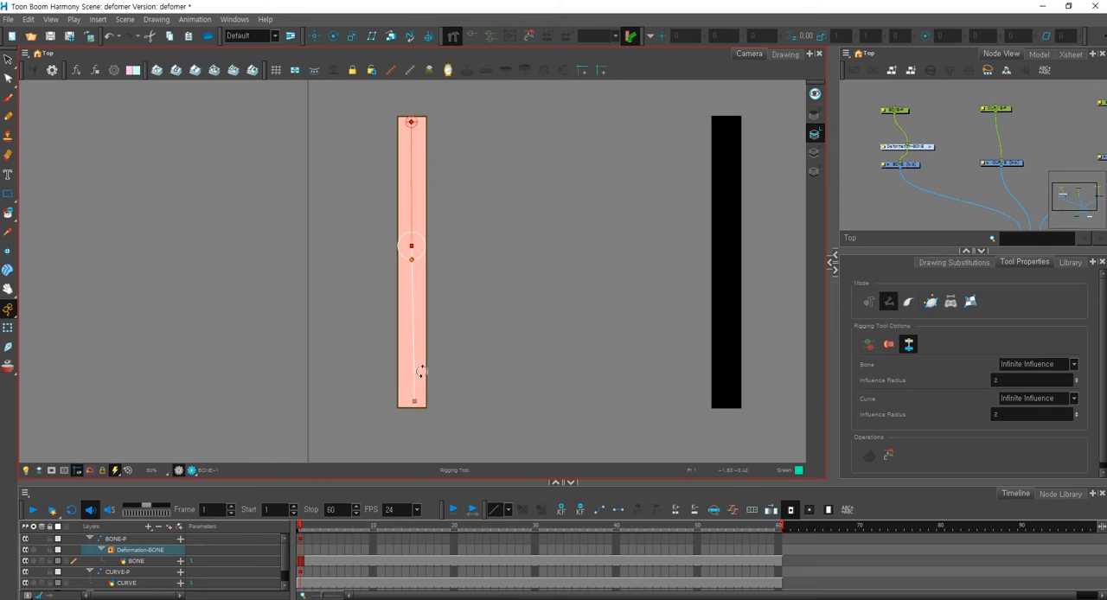
pyautogui.click(413, 405)
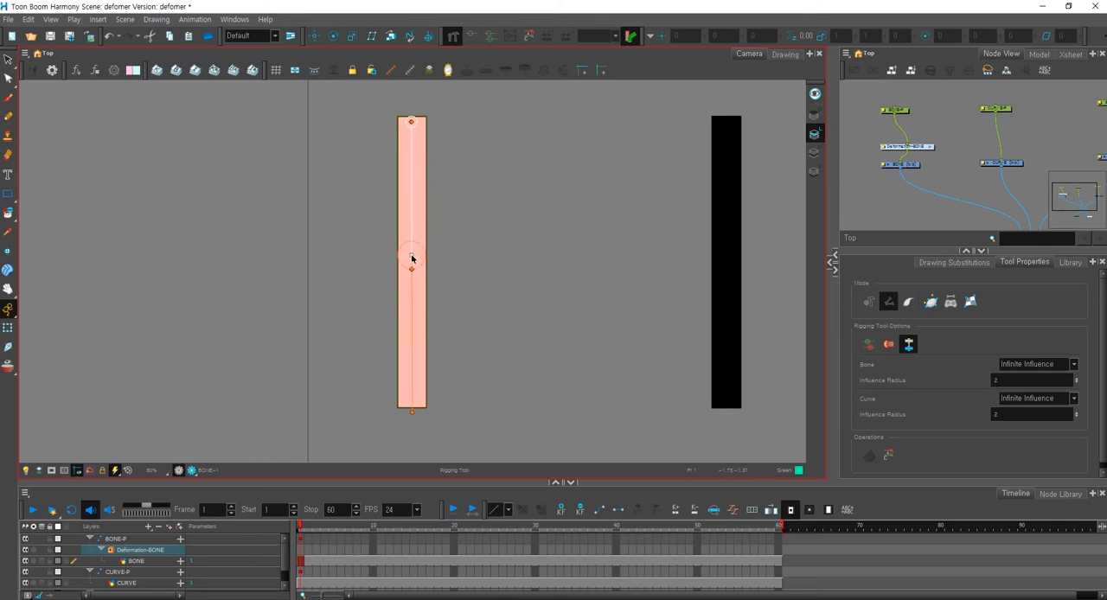
# Fine-tune the bone chain's top, middle and end points so the bones run along the bar's centre line with the joint midway.
pyautogui.click(411, 405)
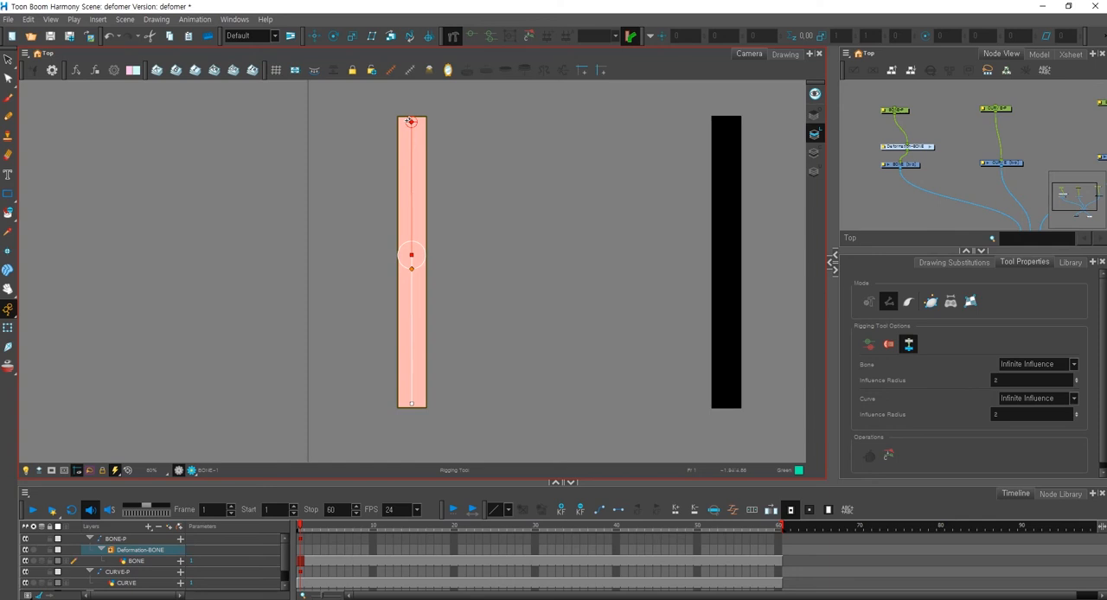
pyautogui.moveTo(413, 254); pyautogui.dragTo(413, 258)
pyautogui.moveTo(412, 123); pyautogui.dragTo(411, 122)
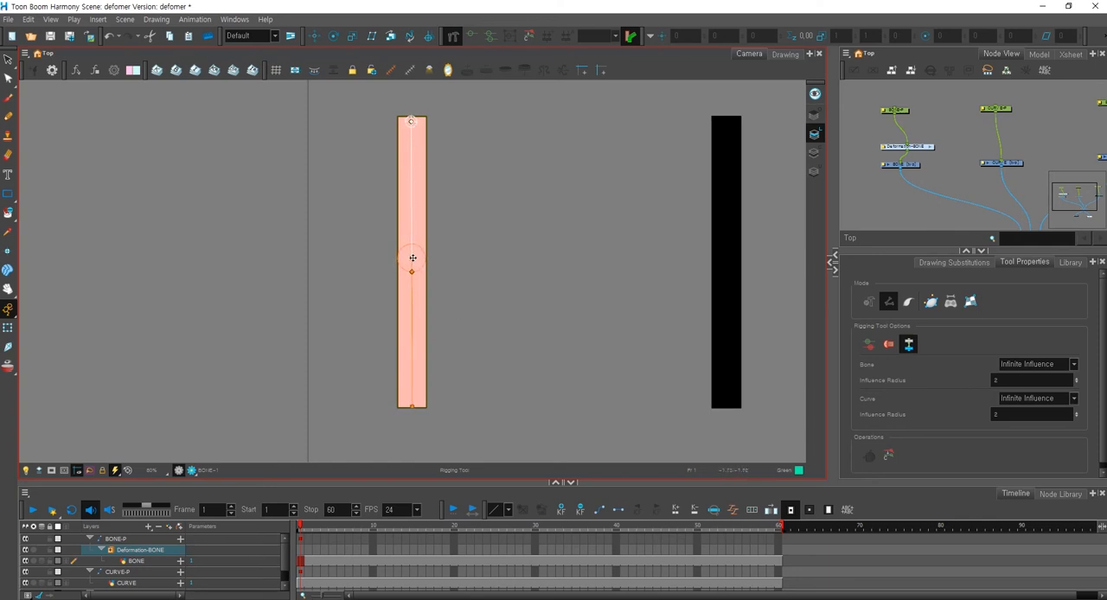
pyautogui.moveTo(412, 259); pyautogui.dragTo(412, 263)
pyautogui.click(412, 406)
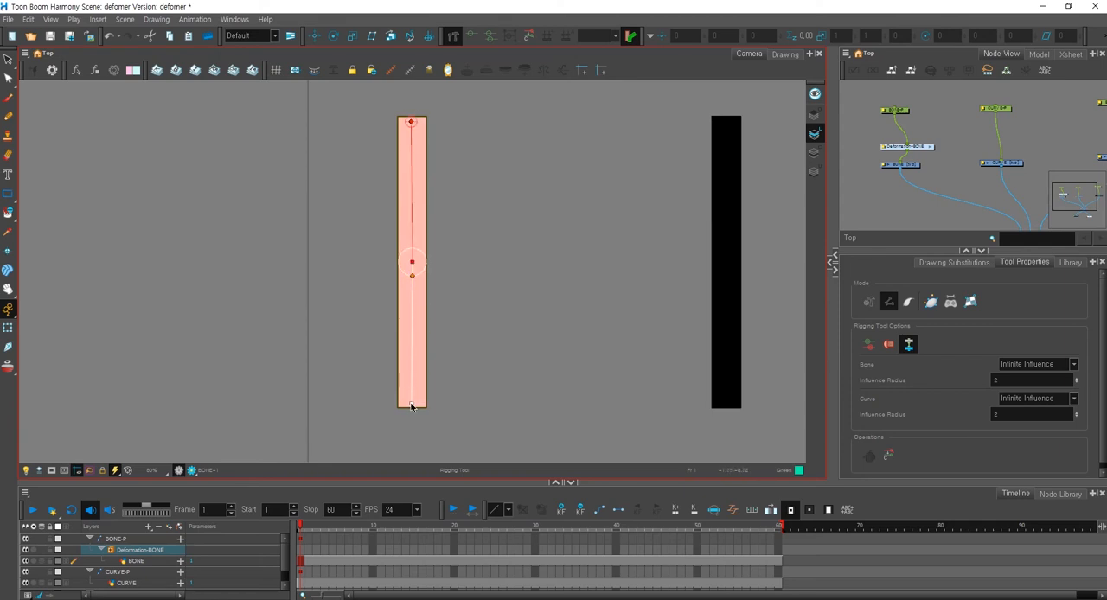
pyautogui.press('space')
pyautogui.moveTo(466, 378); pyautogui.dragTo(441, 317)
pyautogui.press('space')
pyautogui.press('space')
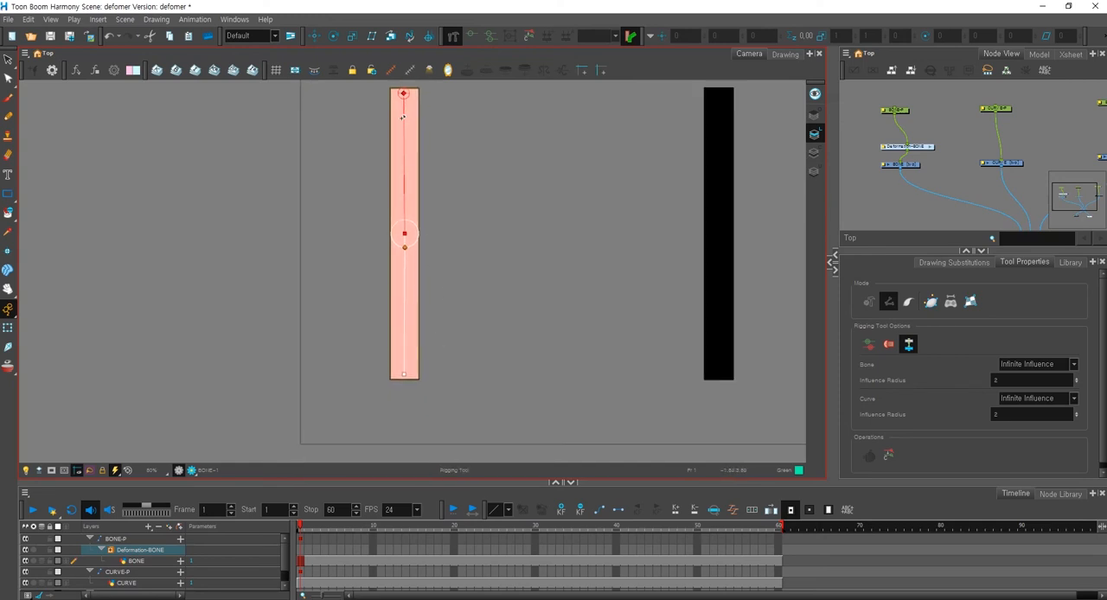
# Compare how the bone chain's controls are displayed with the Transform tool and with the Rigging tool.
pyautogui.hotkey('shift', 't')
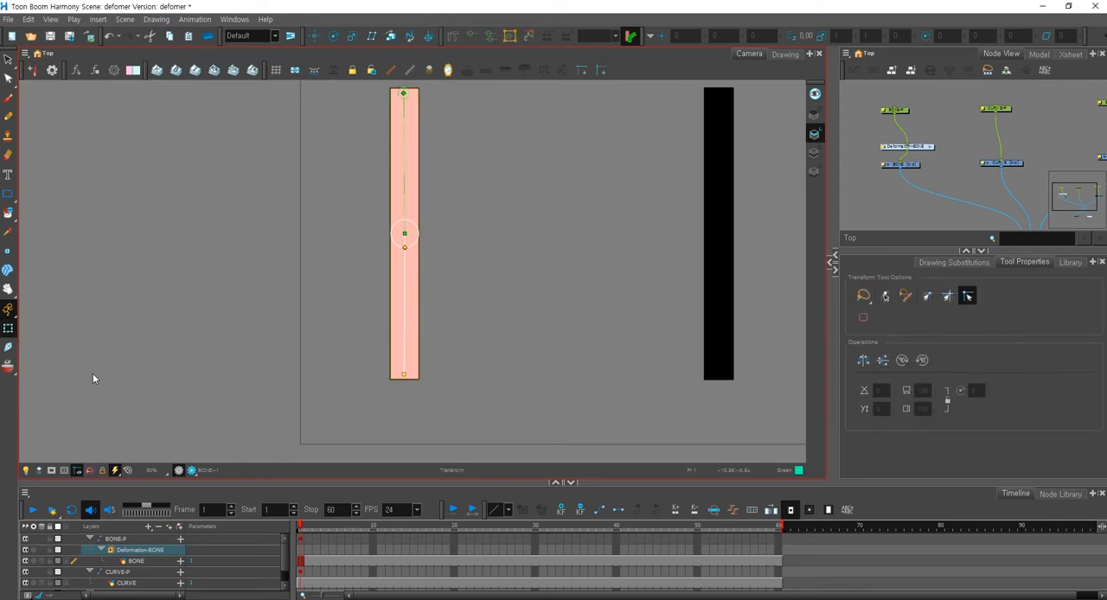
pyautogui.press('space')
pyautogui.moveTo(467, 304); pyautogui.dragTo(430, 404)
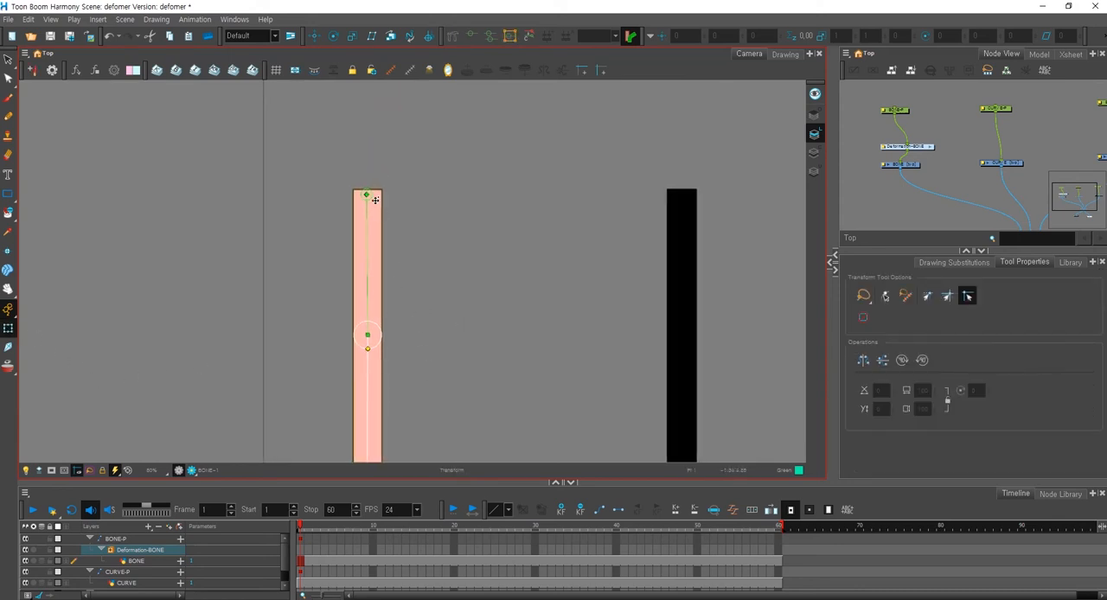
pyautogui.scroll(-3, 394, 423)
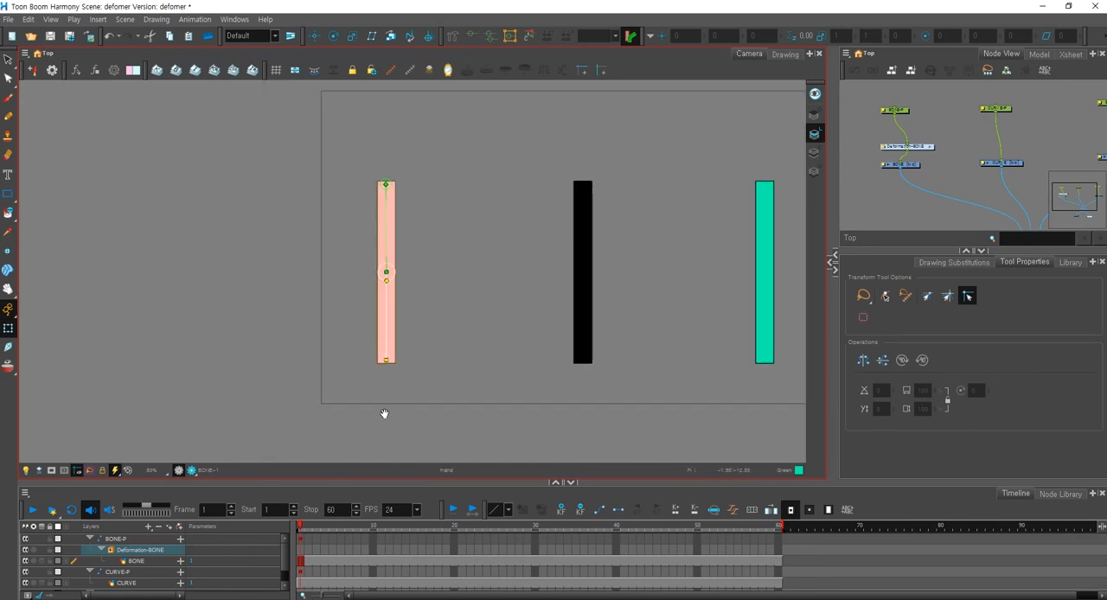
pyautogui.scroll(2, 394, 401)
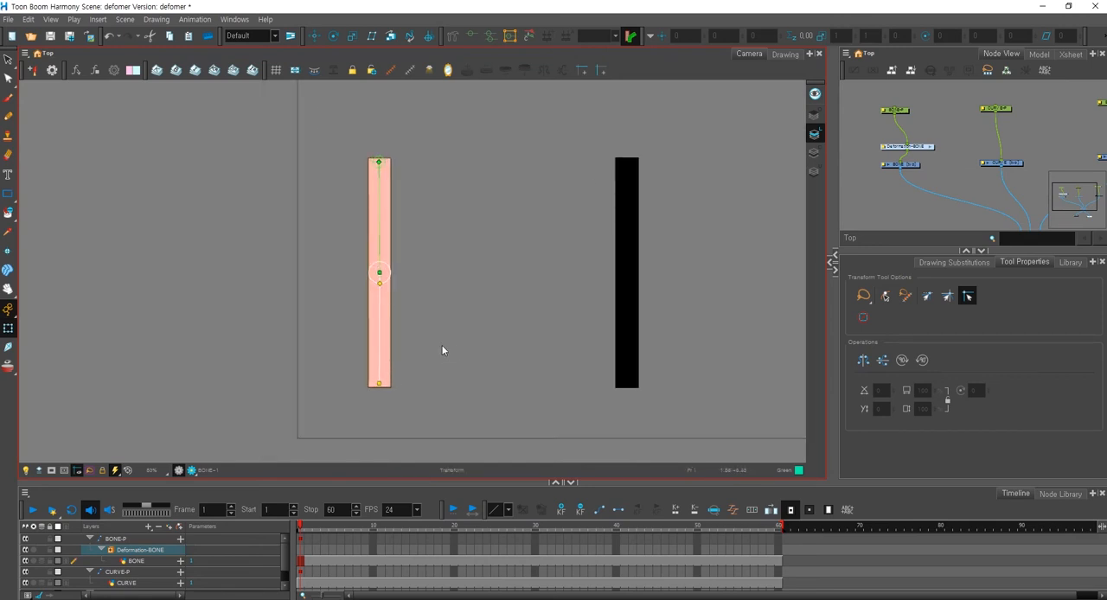
pyautogui.click(453, 36)
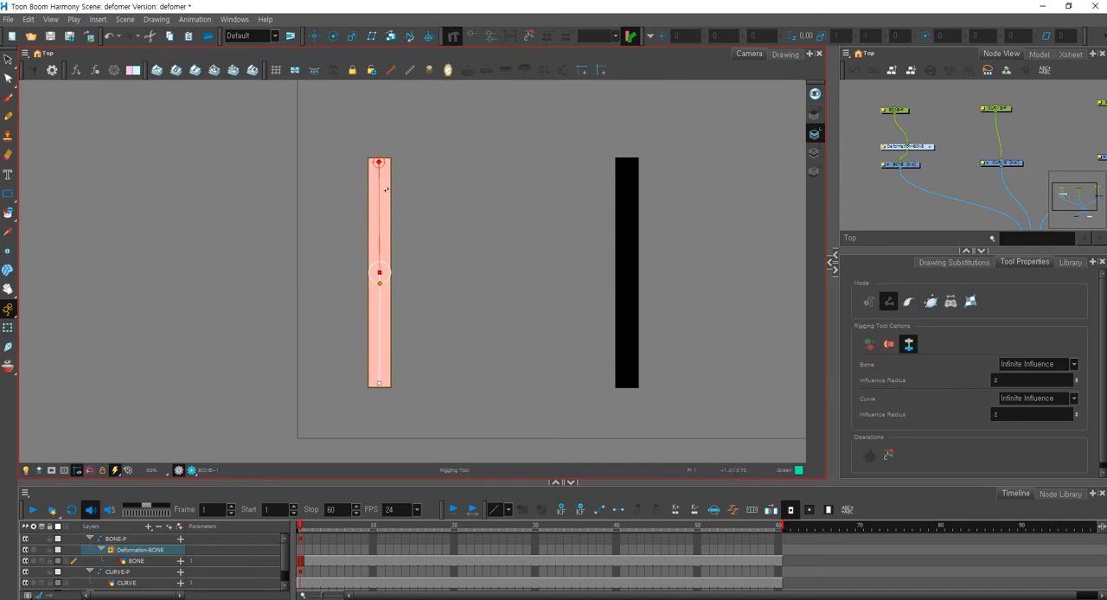
pyautogui.press('2')
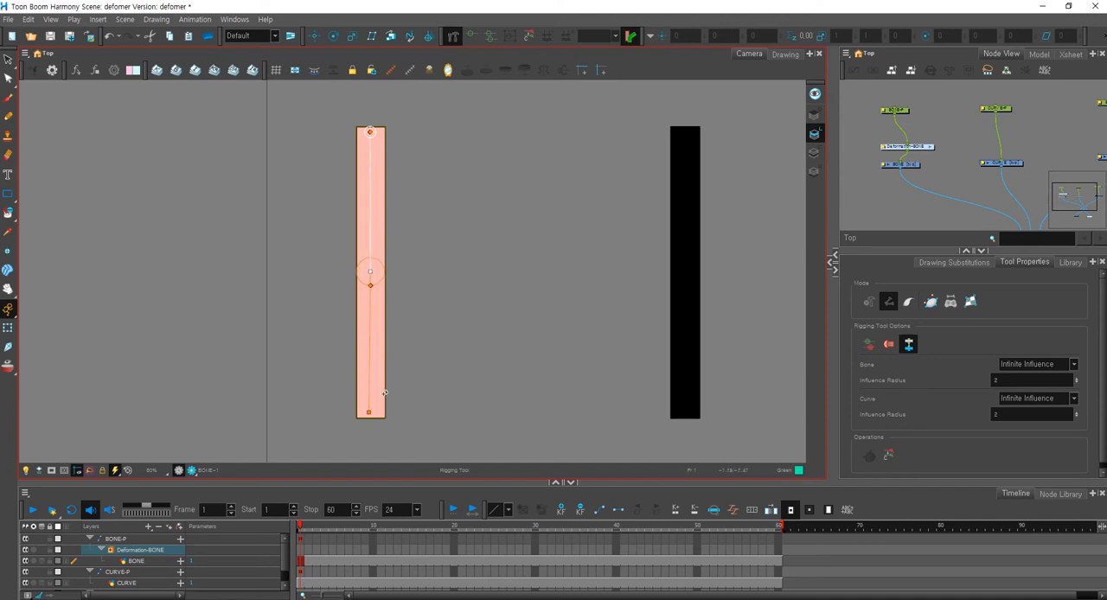
# With the Rigging tool, move the lower bone's end point away from the bar to show the setup editing, and undo the move.
pyautogui.click(369, 415)
pyautogui.moveTo(371, 415); pyautogui.dragTo(470, 353)
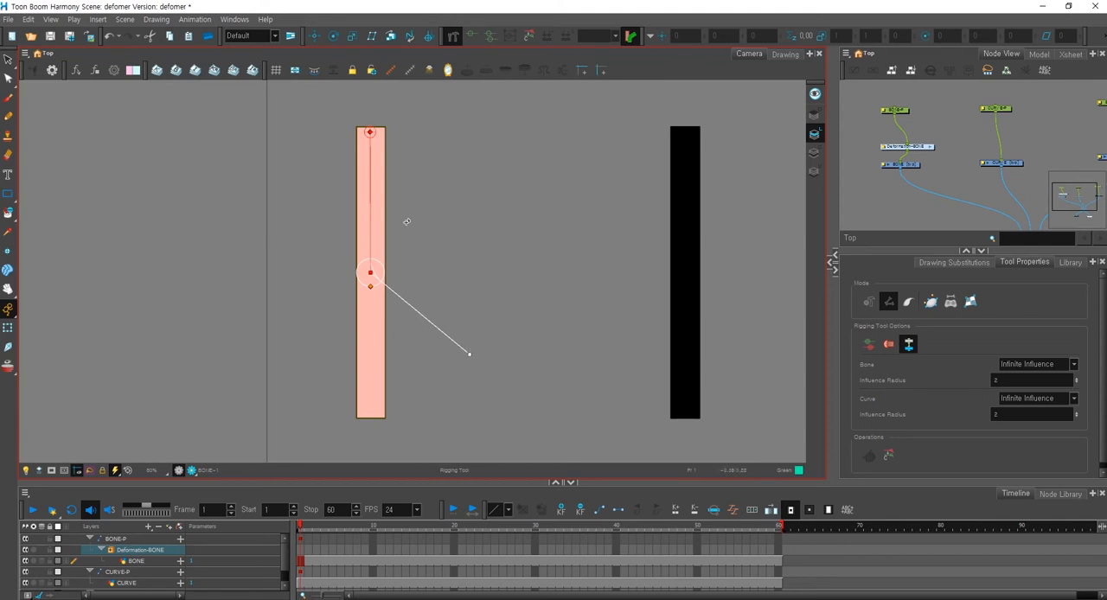
pyautogui.hotkey('ctrl', 'z')
# With the Transform tool, swing the lower bone out to the left to test the deformation, and undo the bend.
pyautogui.hotkey('shift', 't')
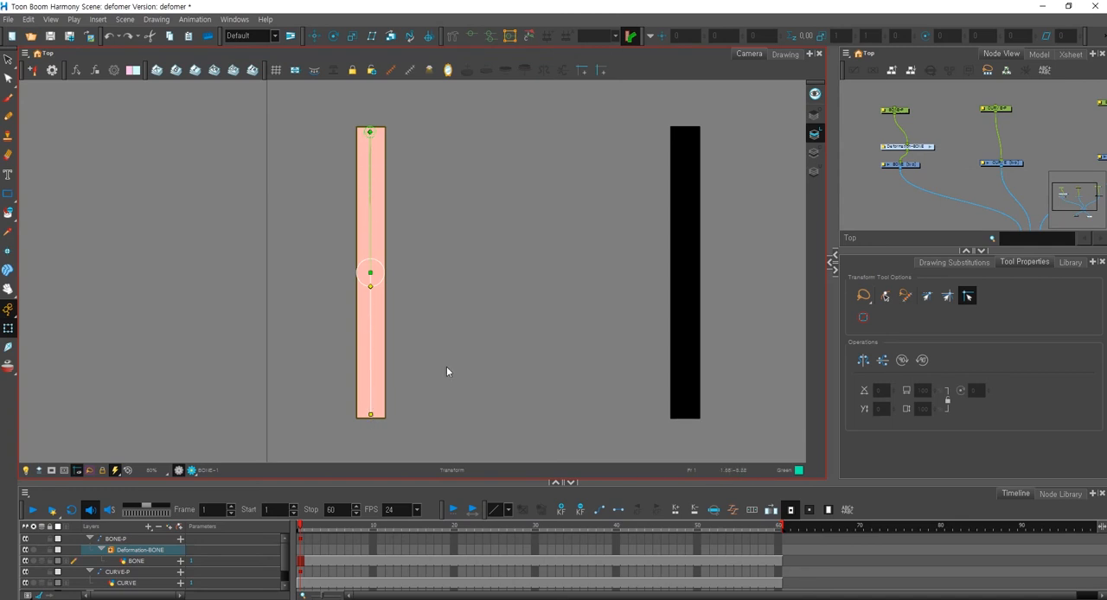
pyautogui.click(419, 402)
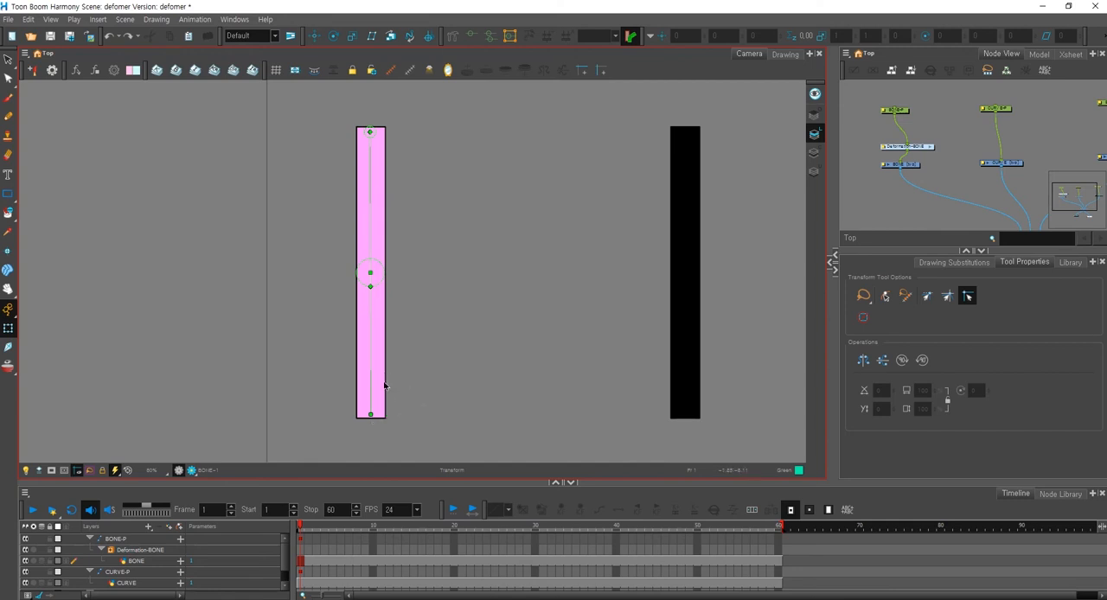
pyautogui.moveTo(370, 414)
pyautogui.mouseDown()
pyautogui.moveTo(405, 406)
pyautogui.moveTo(488, 348)
pyautogui.moveTo(510, 290)
pyautogui.moveTo(469, 376)
pyautogui.moveTo(299, 396)
pyautogui.moveTo(256, 328)
pyautogui.mouseUp()
pyautogui.click(440, 338)
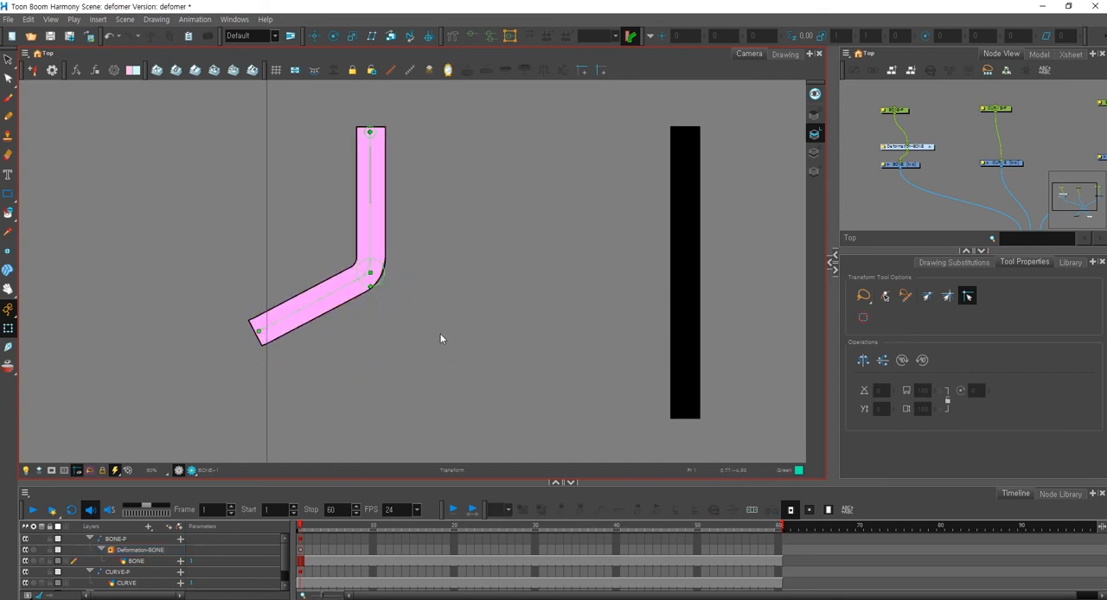
pyautogui.hotkey('ctrl', 'z')
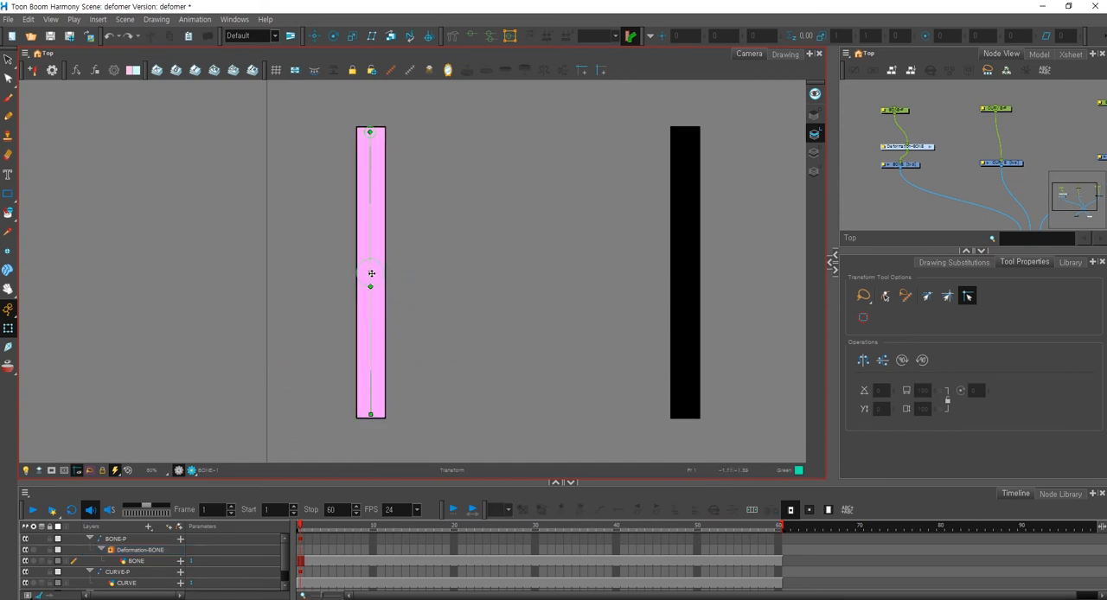
# Rotate the upper bone slightly to the right, bend the lower bone up to nearly horizontal, and undo both rotations.
pyautogui.moveTo(371, 272); pyautogui.dragTo(401, 264)
pyautogui.moveTo(441, 408); pyautogui.dragTo(522, 252)
pyautogui.click(430, 362)
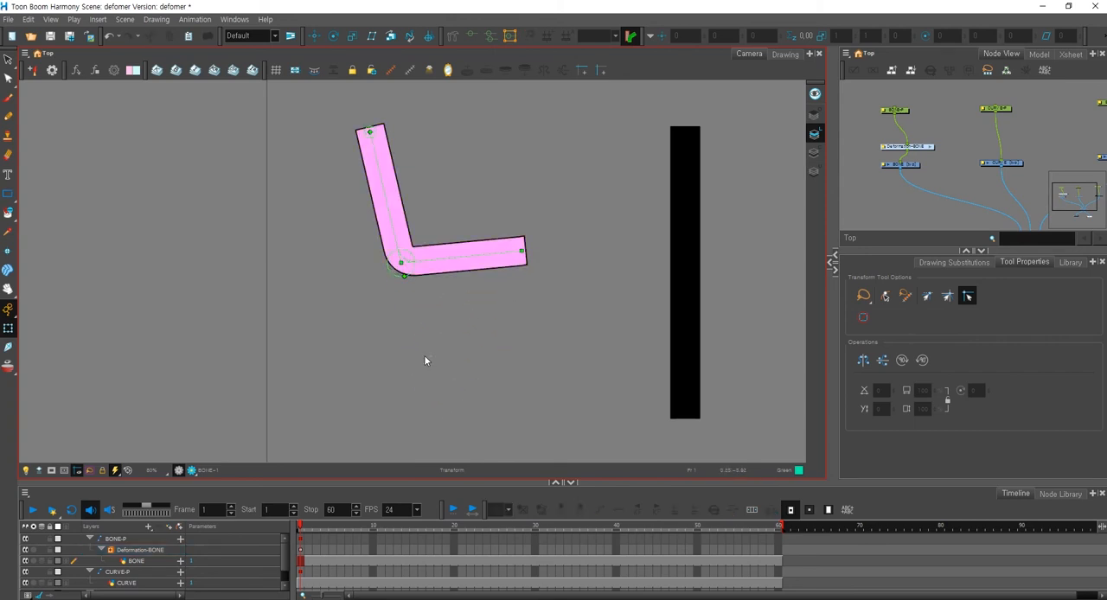
pyautogui.hotkey('ctrl', 'z')
pyautogui.hotkey('ctrl', 'z')
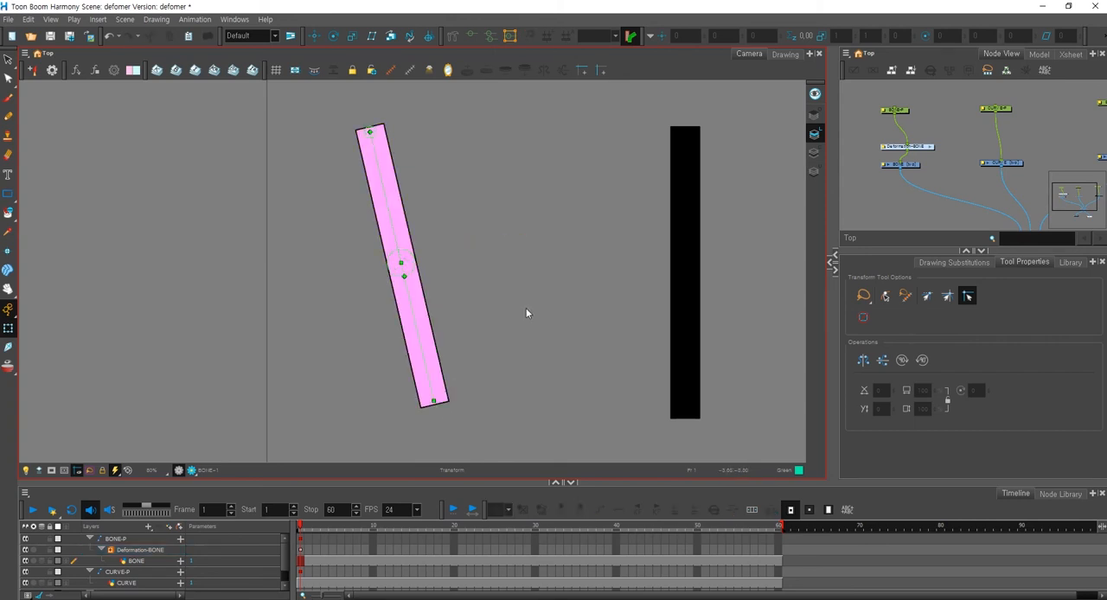
# With the Rigging tool, enlarge the middle joint's radius until its circle extends well past the bar's sides.
pyautogui.click(453, 36)
pyautogui.scroll(3, 400, 309)
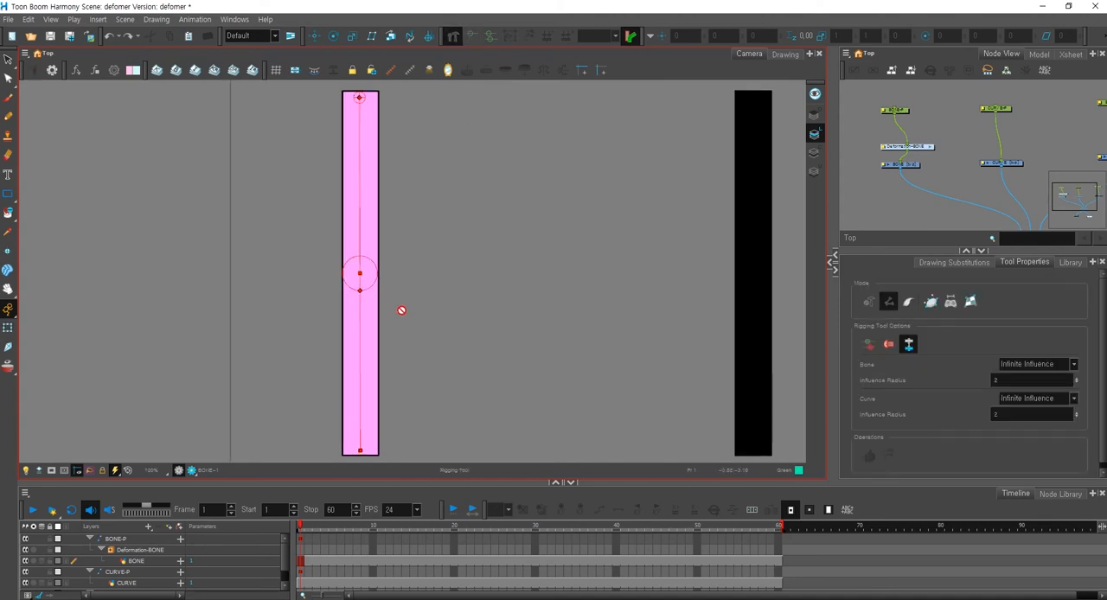
pyautogui.scroll(-1, 363, 286)
pyautogui.moveTo(373, 317); pyautogui.dragTo(412, 345)
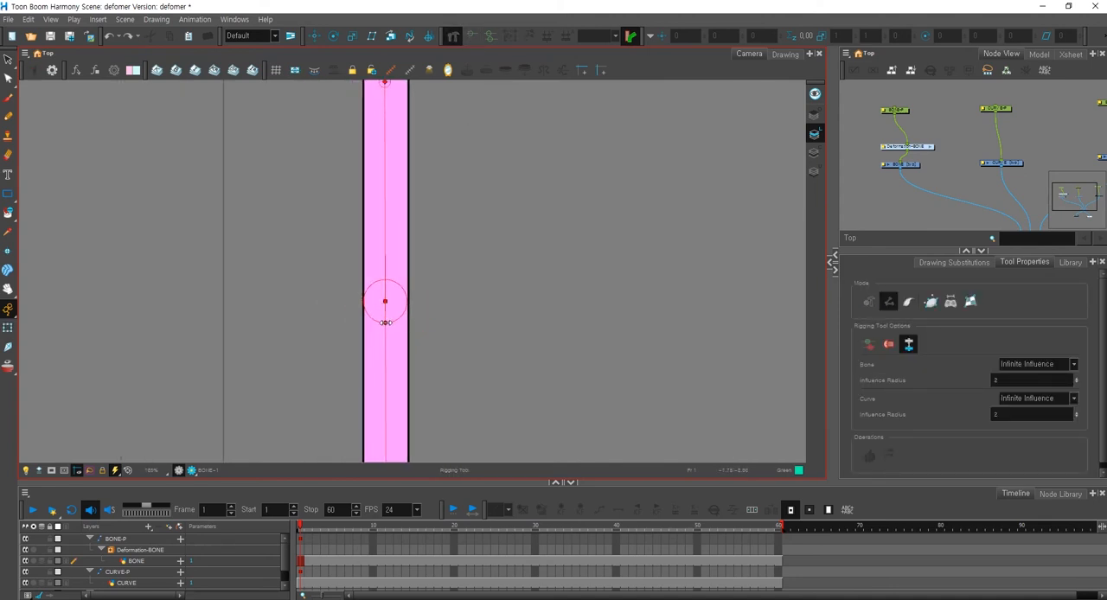
pyautogui.scroll(-1, 384, 311)
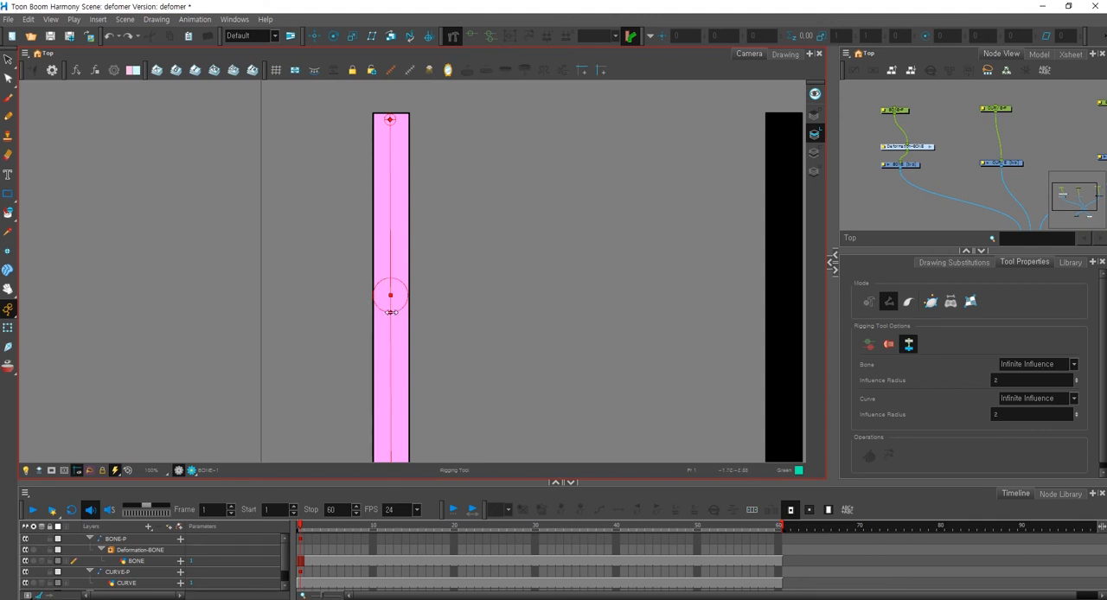
pyautogui.moveTo(390, 313); pyautogui.dragTo(392, 344)
# Test the enlarged joint by bending the lower bone to the right with the Transform tool, and return the bar to its straight pose.
pyautogui.scroll(-1, 393, 343)
pyautogui.moveTo(400, 396); pyautogui.dragTo(493, 335)
pyautogui.moveTo(423, 182); pyautogui.dragTo(427, 235)
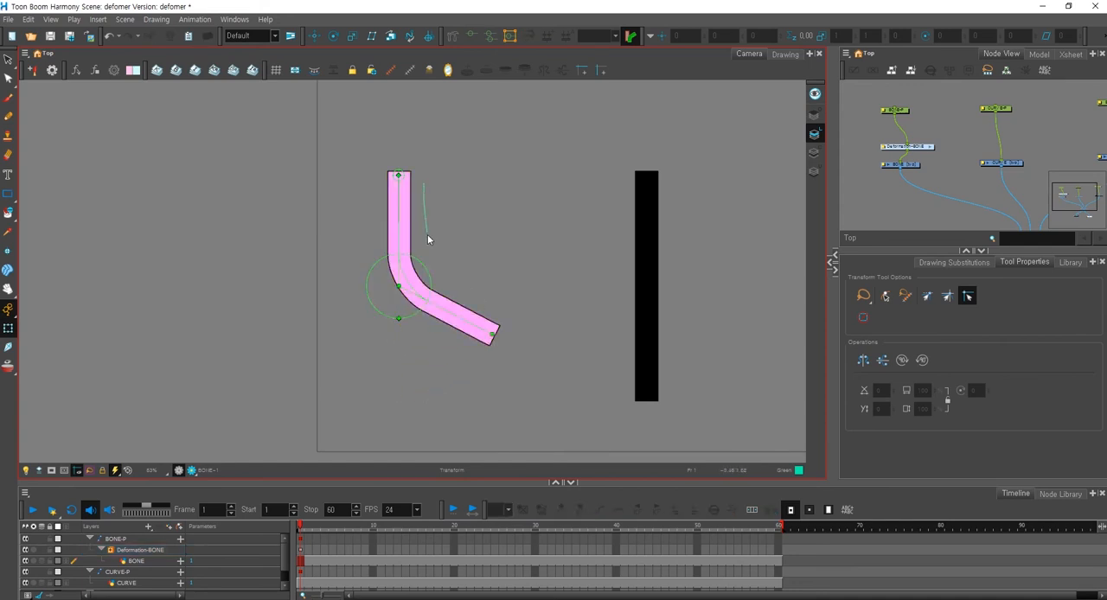
pyautogui.moveTo(455, 285)
pyautogui.mouseDown()
pyautogui.moveTo(428, 216)
pyautogui.moveTo(432, 185)
pyautogui.mouseUp()
pyautogui.press('r')
# With the Rigging tool, shrink the middle joint's radius until its circle is much narrower than the bar.
pyautogui.click(454, 36)
pyautogui.press('2')
pyautogui.press('2')
pyautogui.moveTo(392, 348); pyautogui.dragTo(397, 302)
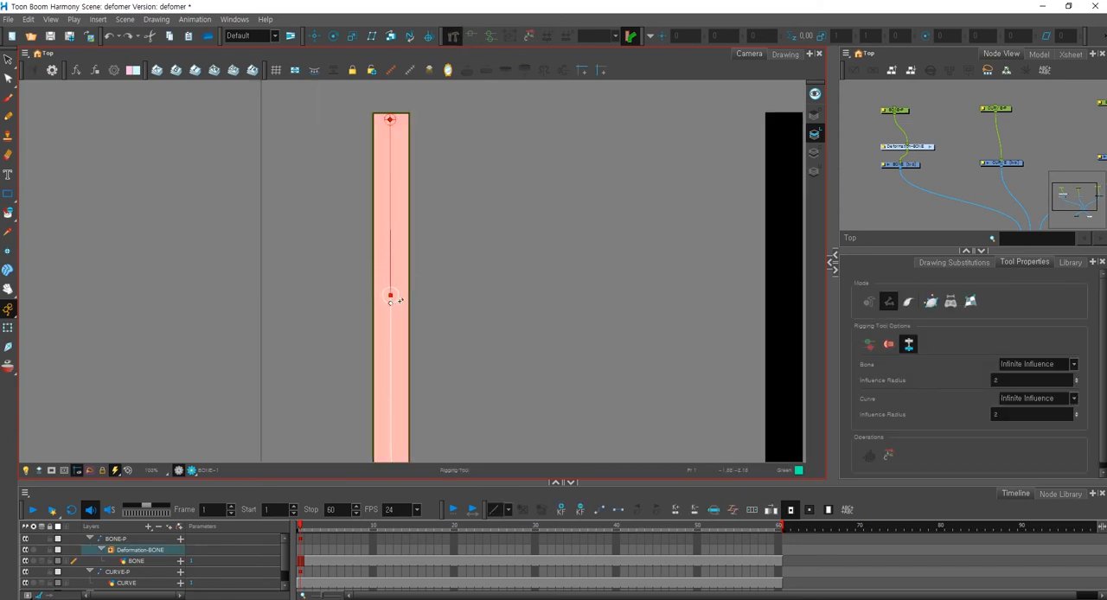
# Bend the lower bone to about a right angle with the Transform tool, examine the inner corner of the small joint, and undo the bend.
pyautogui.press('1')
pyautogui.press('1')
pyautogui.press('1')
pyautogui.hotkey('shift', 't')
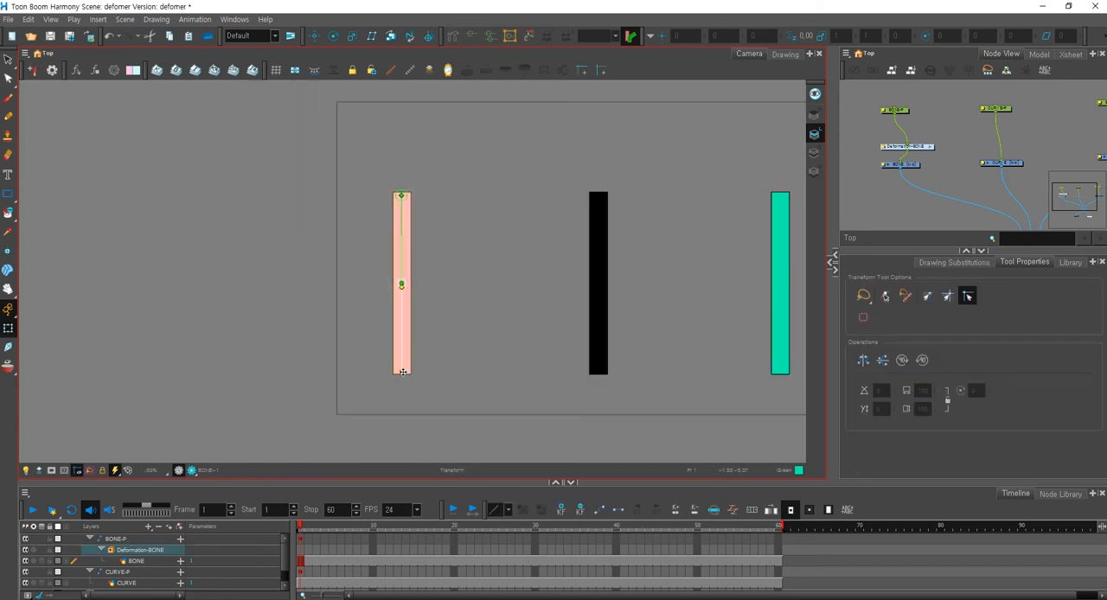
pyautogui.moveTo(402, 373); pyautogui.dragTo(489, 283)
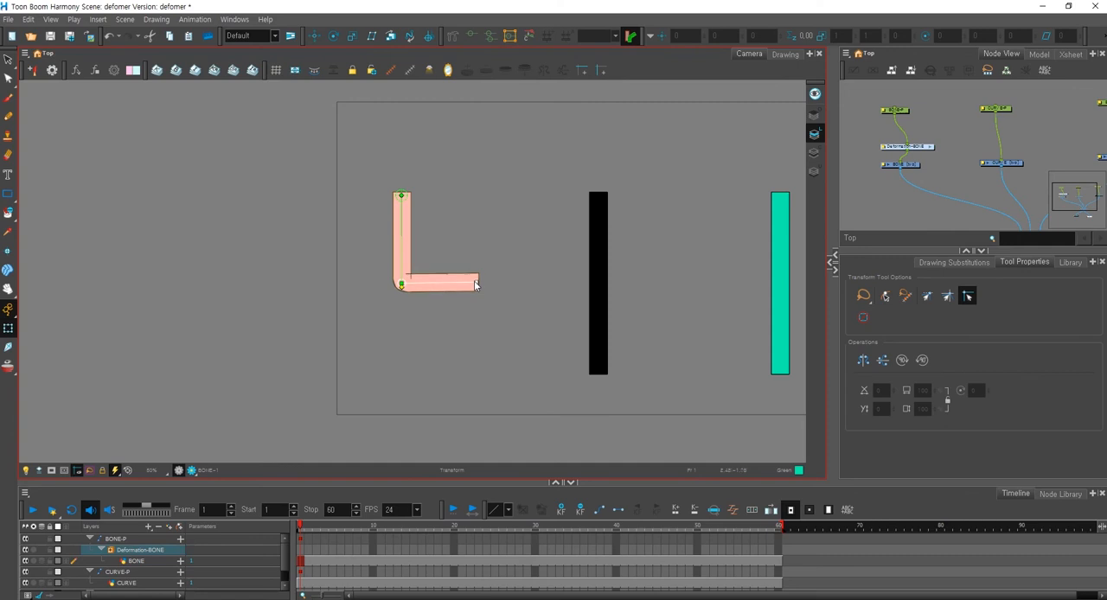
pyautogui.press('2')
pyautogui.press('2')
pyautogui.click(426, 240)
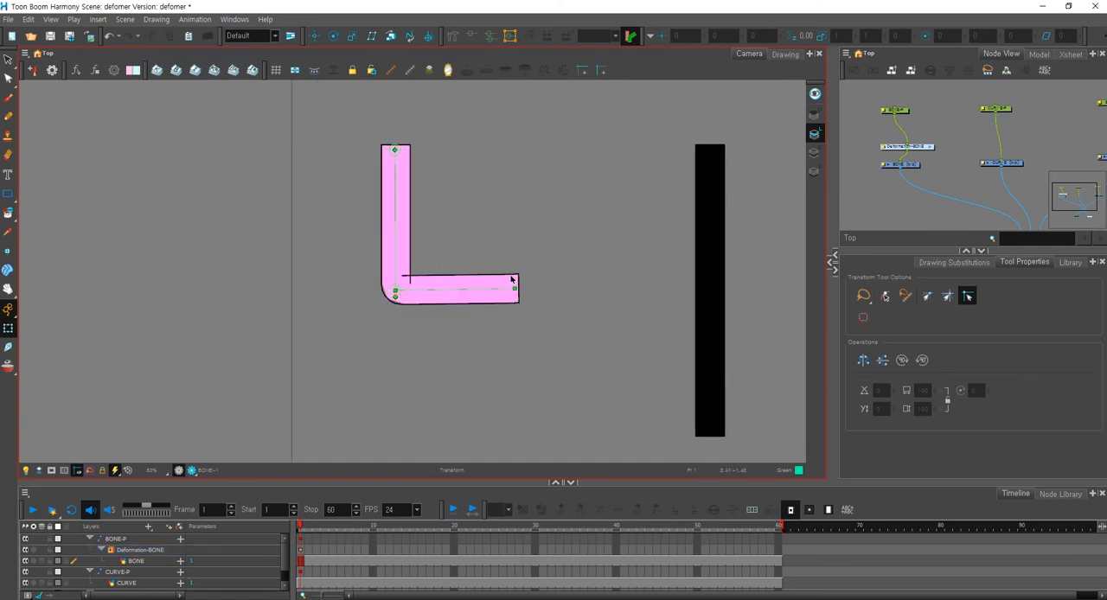
pyautogui.hotkey('ctrl', 'z')
# With the Rigging tool, adjust the middle joint's radius so its circle matches the bar's width.
pyautogui.hotkey('alt', '9')
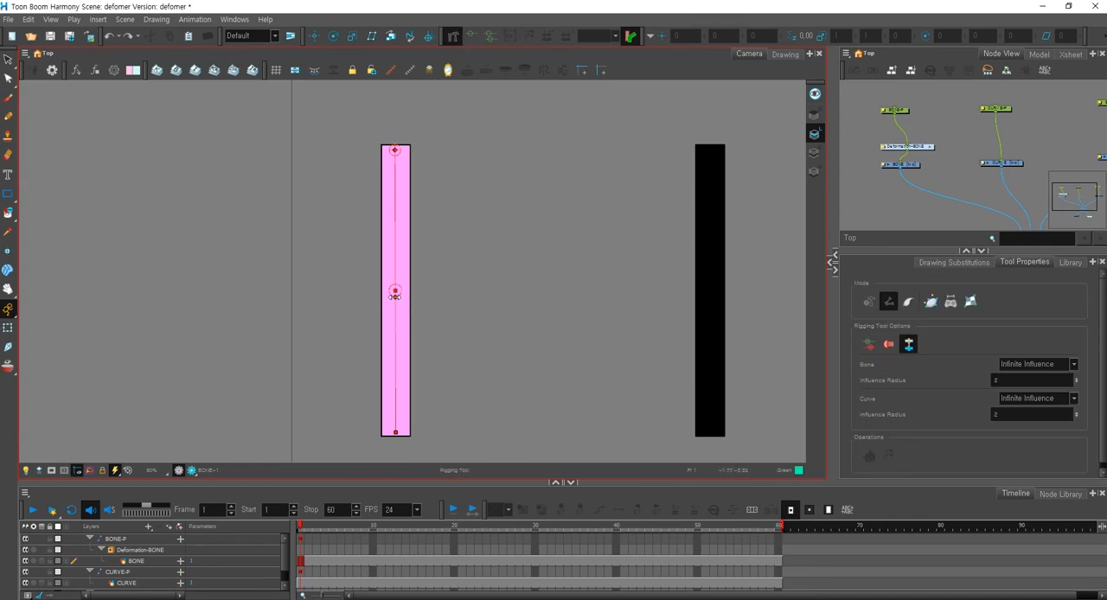
pyautogui.click(395, 297)
pyautogui.press('2')
pyautogui.press('2')
pyautogui.click(385, 303)
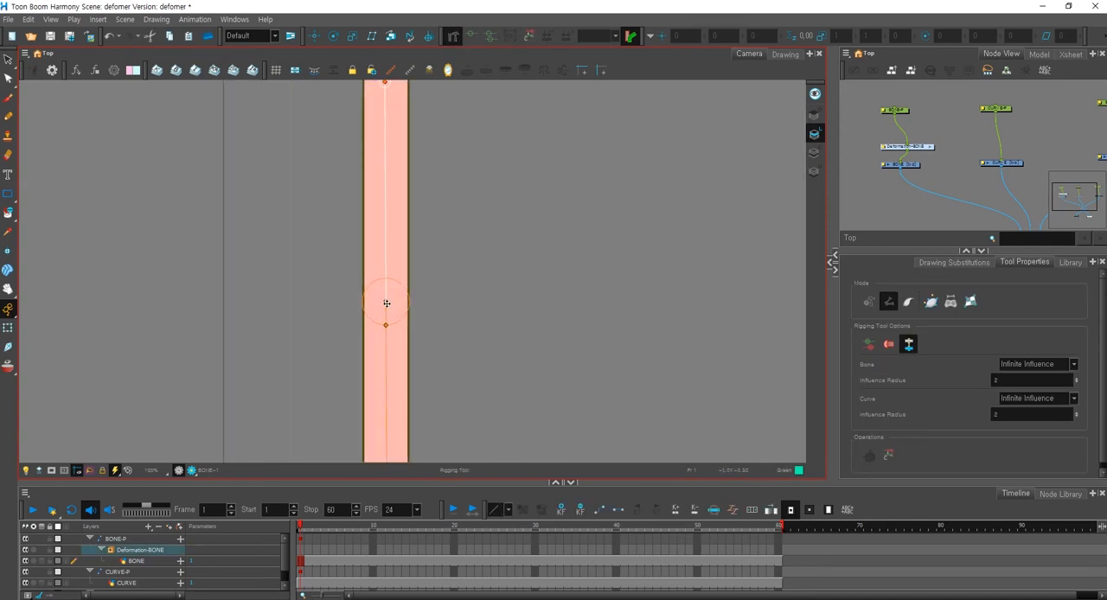
pyautogui.click(385, 325)
# Test the width-matched joint by bending the lower bone out to the right with the Transform tool, and undo the bend.
pyautogui.hotkey('shift', 't')
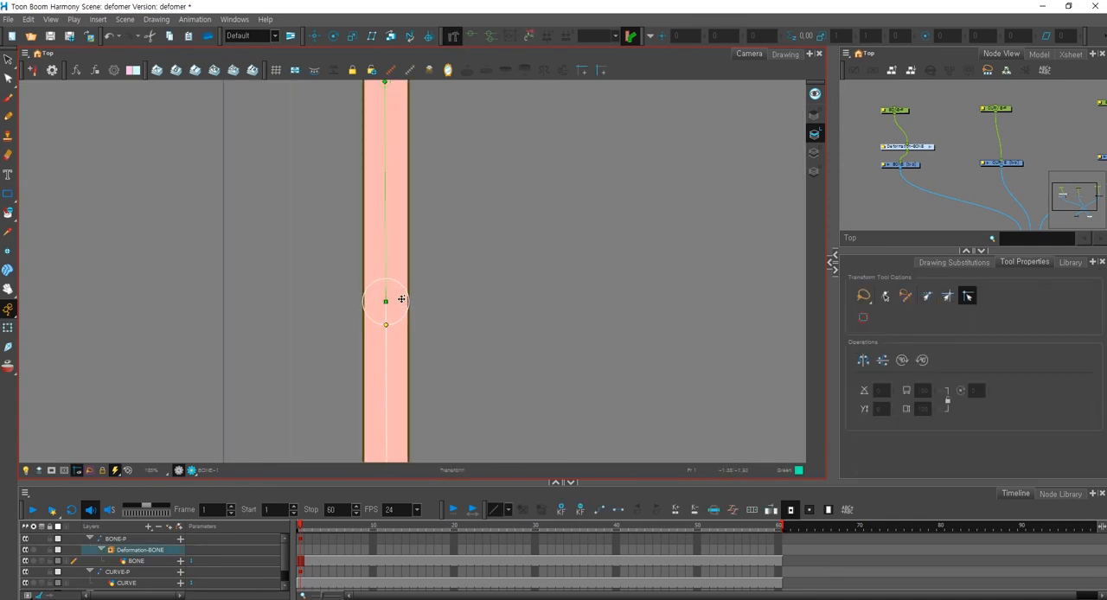
pyautogui.press('1')
pyautogui.press('1')
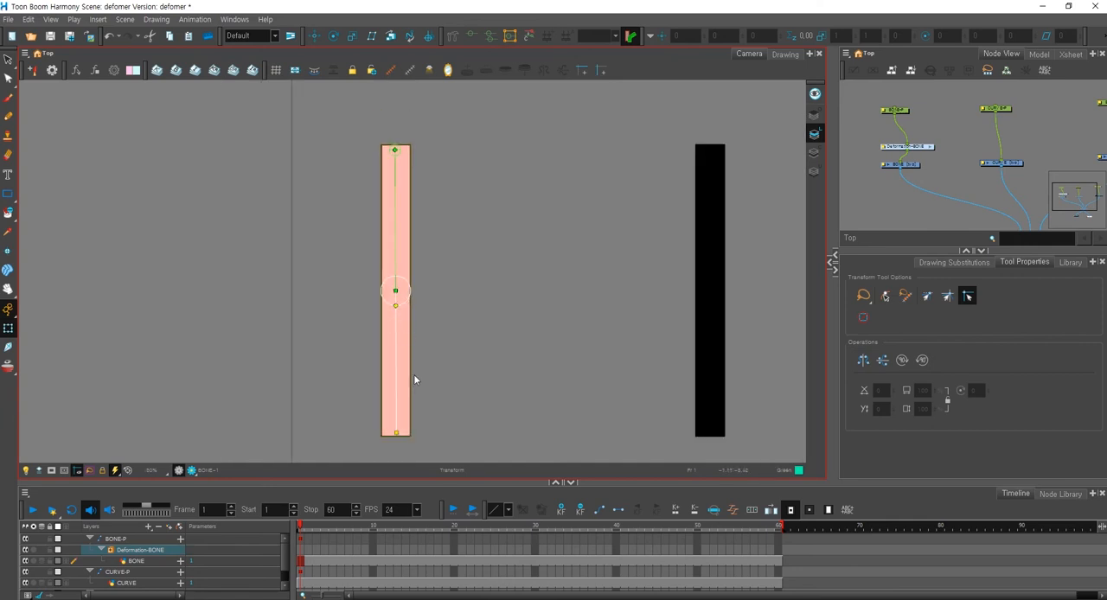
pyautogui.press('1')
pyautogui.moveTo(406, 396); pyautogui.dragTo(497, 299)
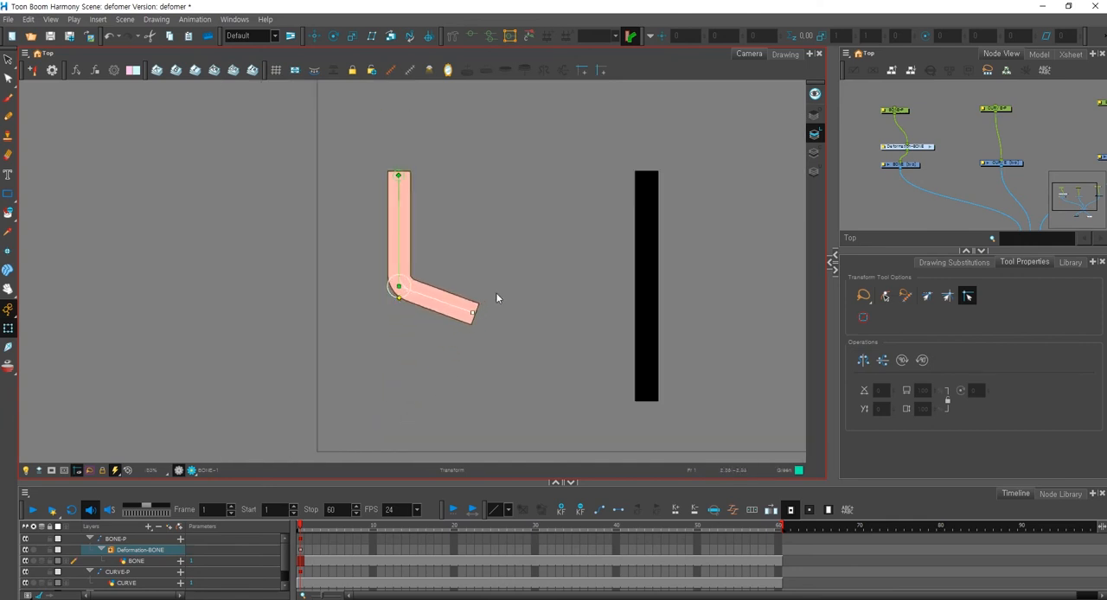
pyautogui.click(502, 286)
pyautogui.hotkey('ctrl', 'z')
# Enlarge the middle joint's radius well beyond the bar's sides, test it by bending the lower bone, and undo both changes.
pyautogui.click(453, 36)
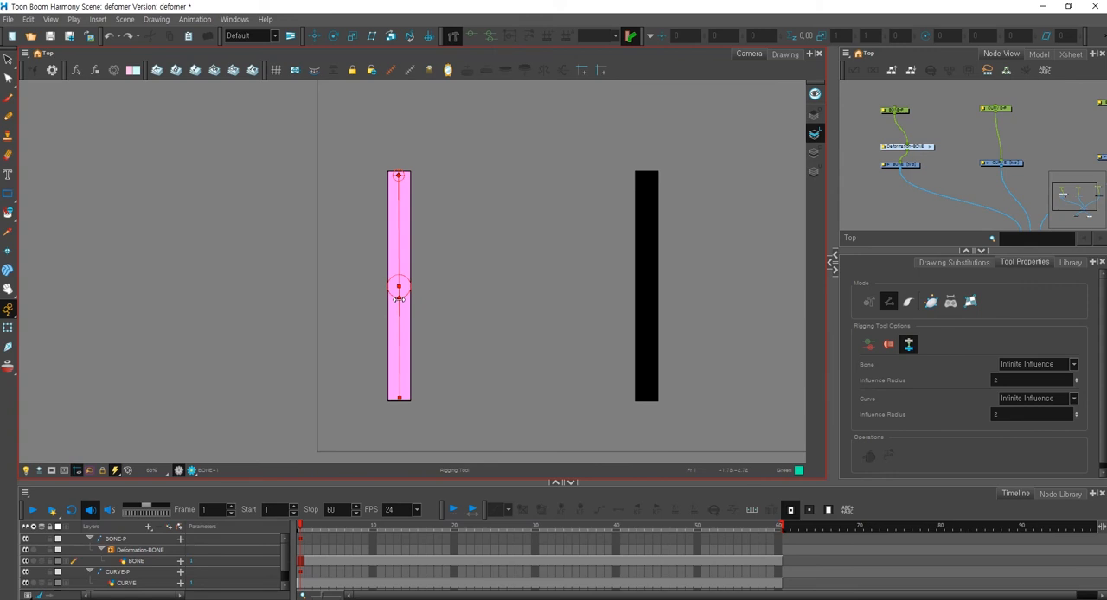
pyautogui.moveTo(399, 299); pyautogui.dragTo(399, 327)
pyautogui.hotkey('shift', 't')
pyautogui.moveTo(399, 399); pyautogui.dragTo(507, 343)
pyautogui.click(522, 302)
pyautogui.hotkey('ctrl', 'z')
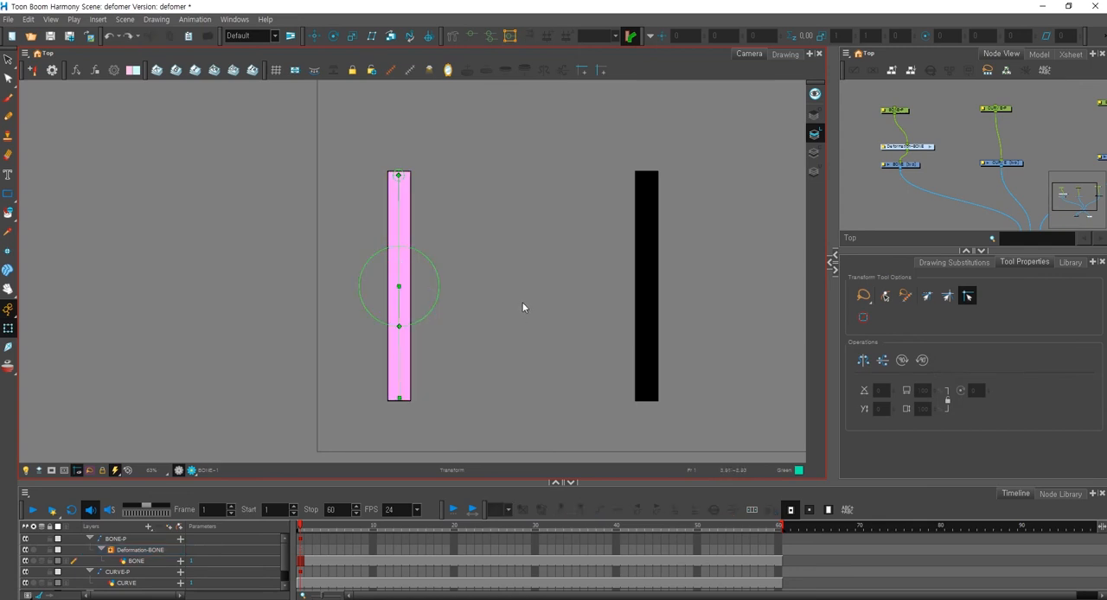
pyautogui.hotkey('ctrl', 'z')
# On the CURVE drawing, build a curve deformation chain with the Rigging tool, placing points at the bar's top, middle and bottom.
pyautogui.moveTo(1032, 142); pyautogui.dragTo(995, 136)
pyautogui.scroll(1, 996, 137)
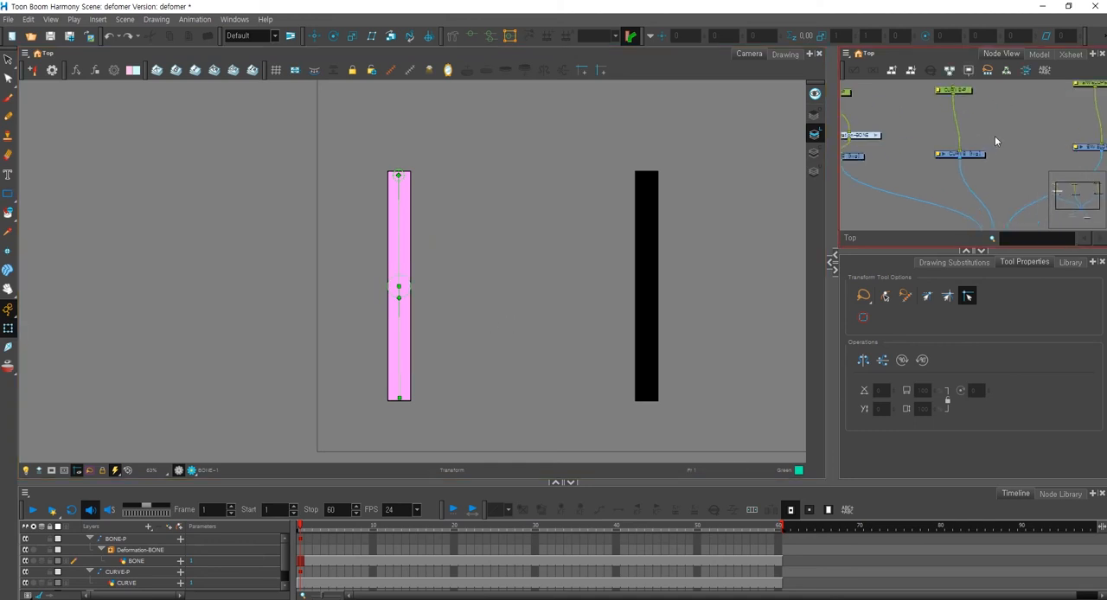
pyautogui.click(964, 156)
pyautogui.press('space')
pyautogui.moveTo(695, 294); pyautogui.dragTo(454, 300)
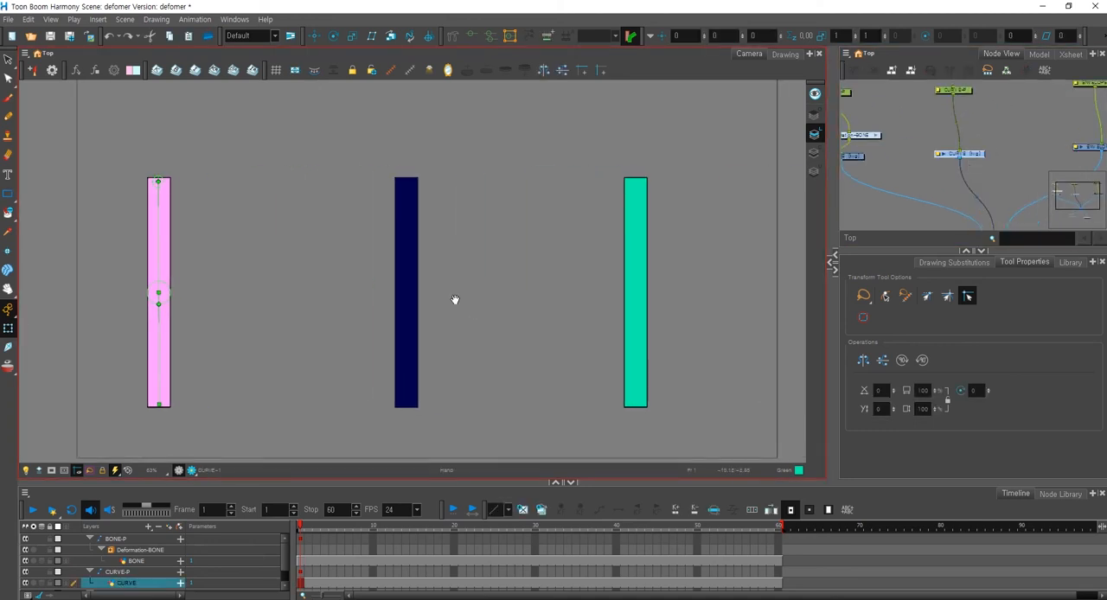
pyautogui.click(452, 37)
pyautogui.click(908, 302)
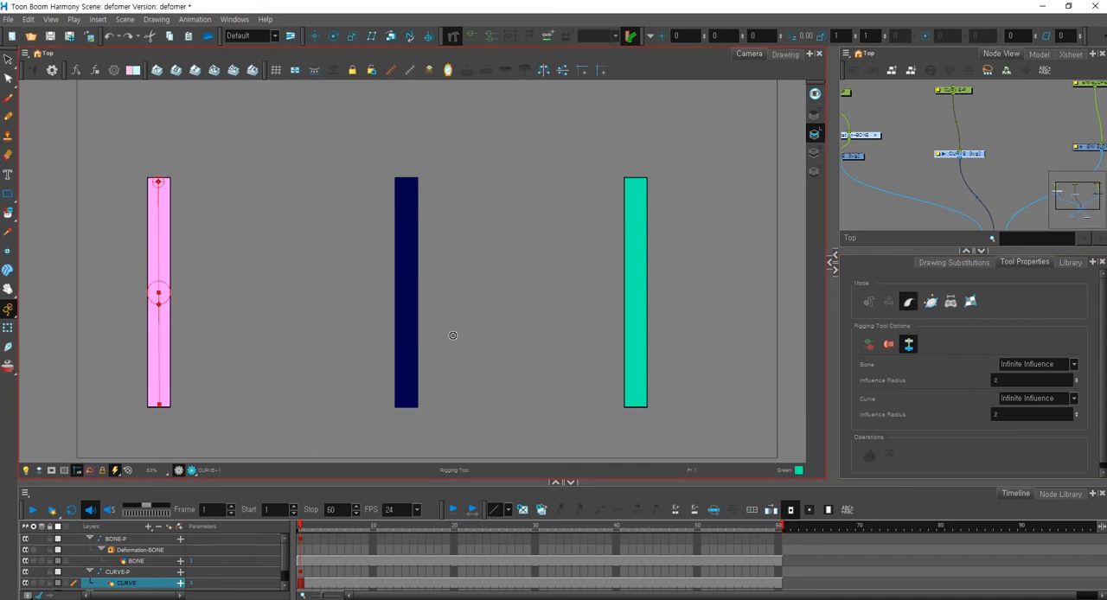
pyautogui.press('space')
pyautogui.moveTo(457, 242); pyautogui.dragTo(460, 229)
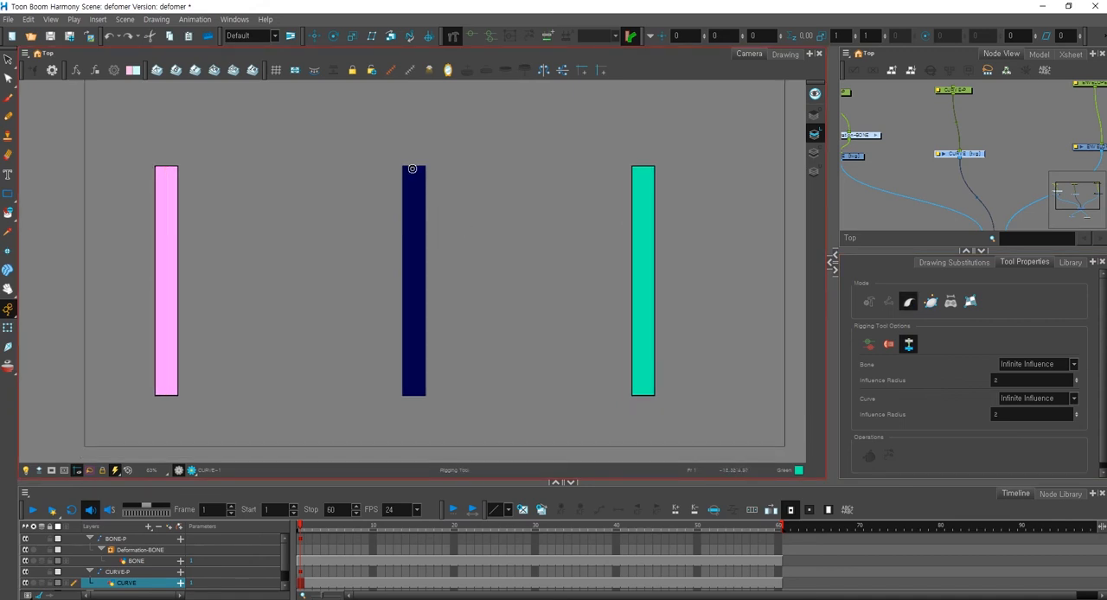
pyautogui.press('2')
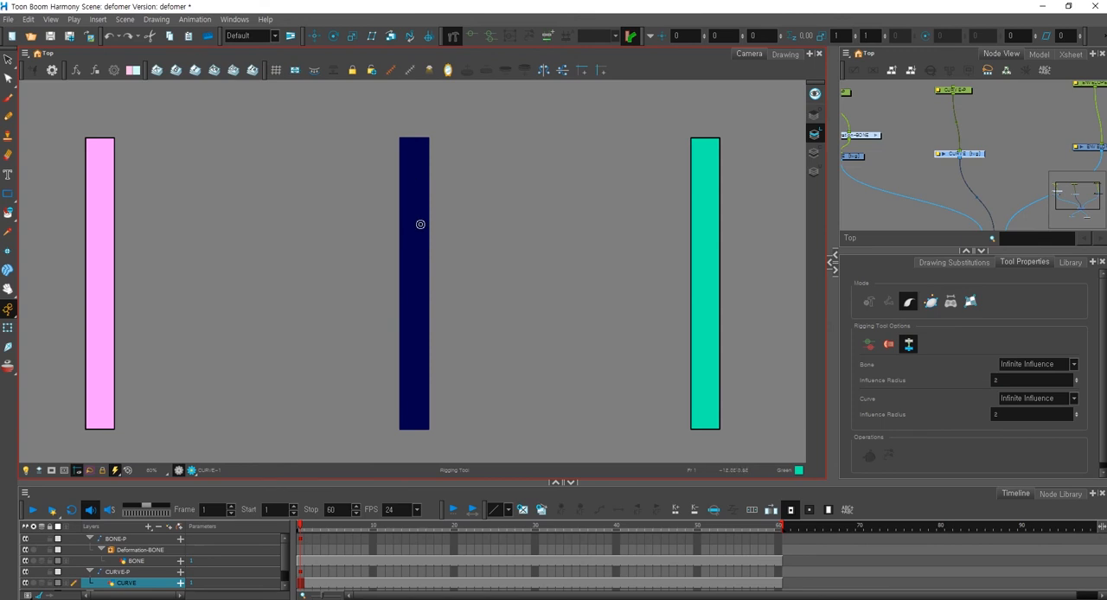
pyautogui.click(413, 142)
pyautogui.click(414, 281)
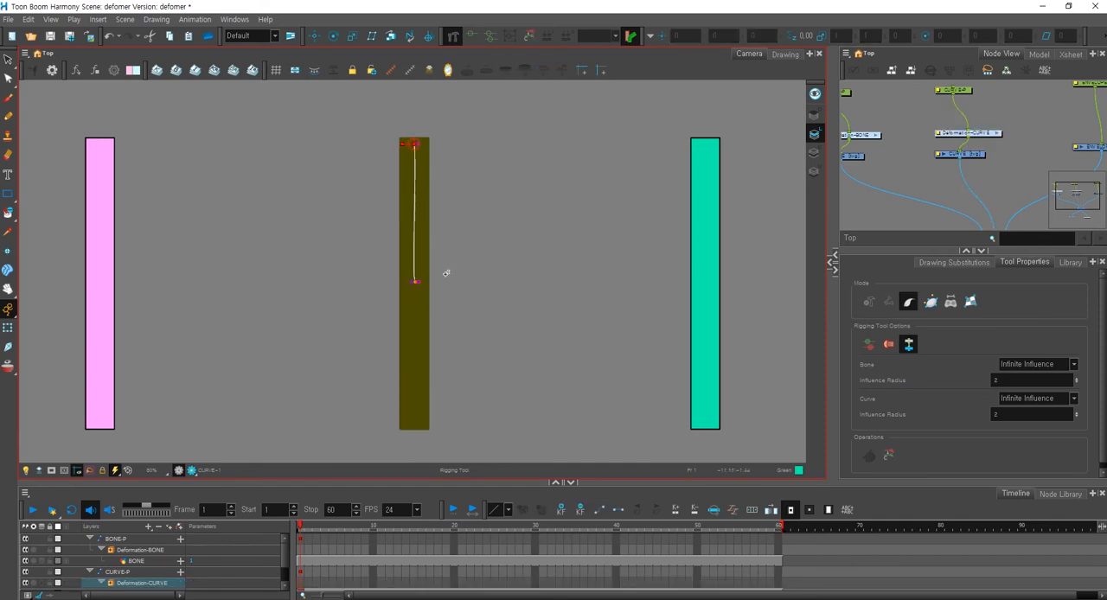
pyautogui.click(415, 426)
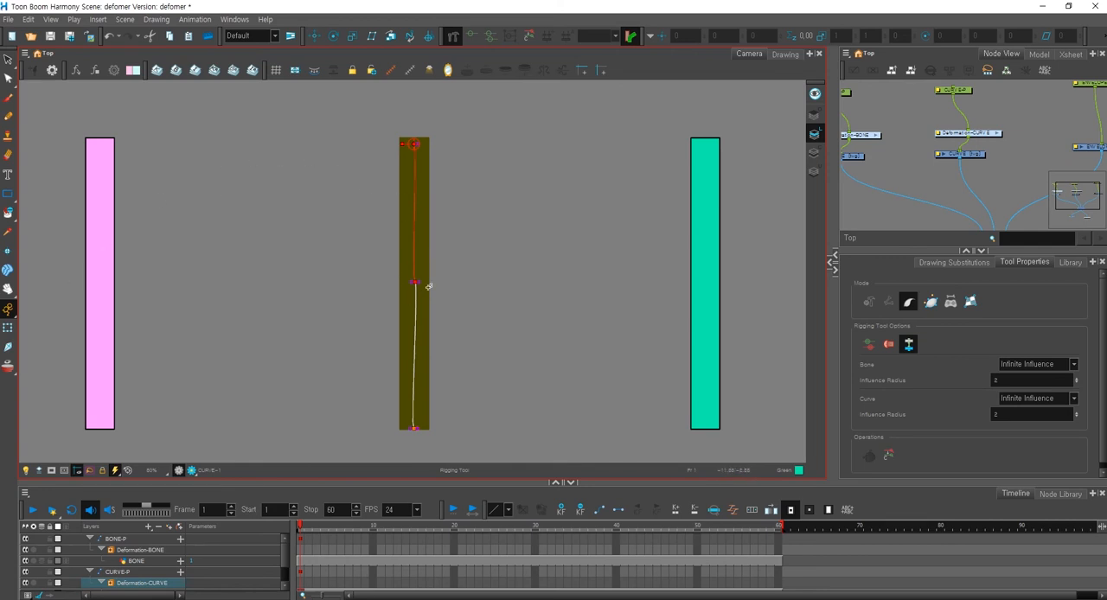
# Straighten the curve chain by moving its points and handles onto the bar's vertical centre line.
pyautogui.scroll(2, 429, 121)
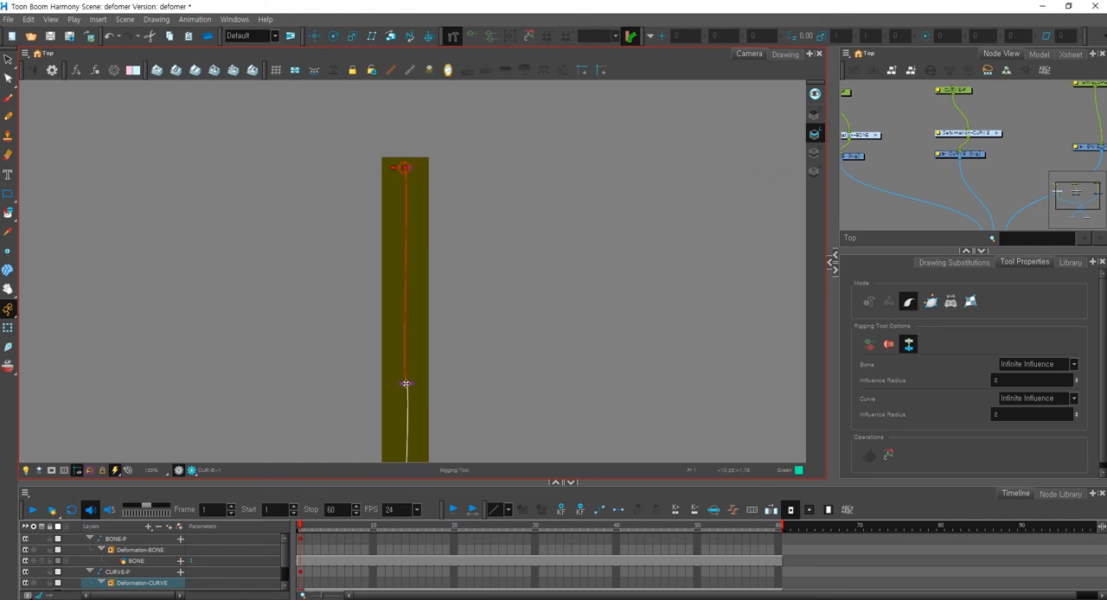
pyautogui.moveTo(406, 168); pyautogui.dragTo(404, 265)
pyautogui.moveTo(402, 383); pyautogui.dragTo(413, 306)
pyautogui.press('space')
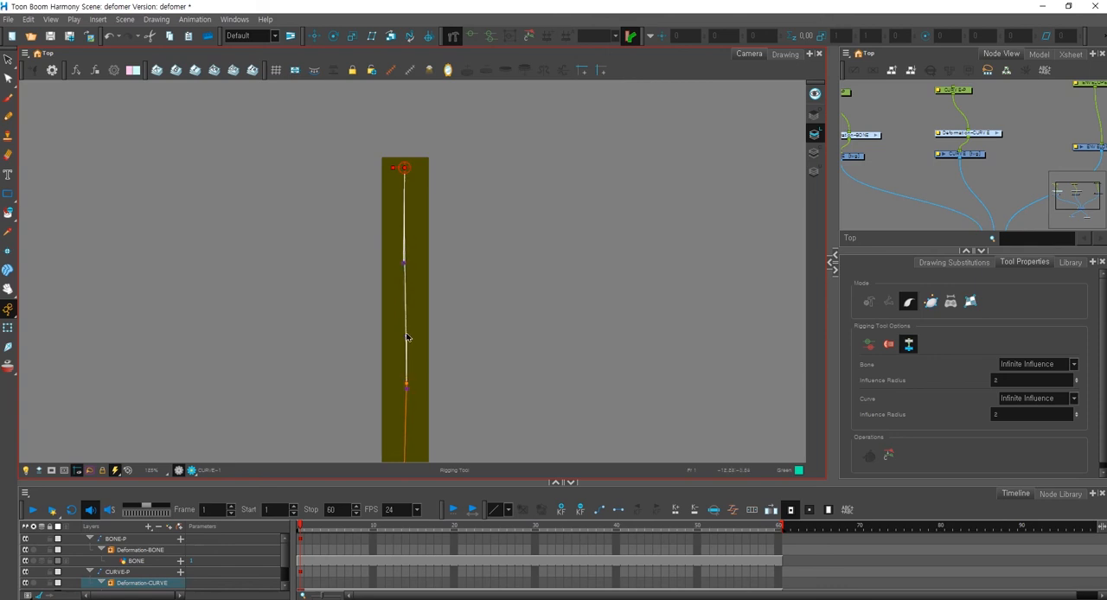
pyautogui.scroll(-1, 435, 220)
pyautogui.click(414, 226)
pyautogui.moveTo(416, 166); pyautogui.dragTo(414, 159)
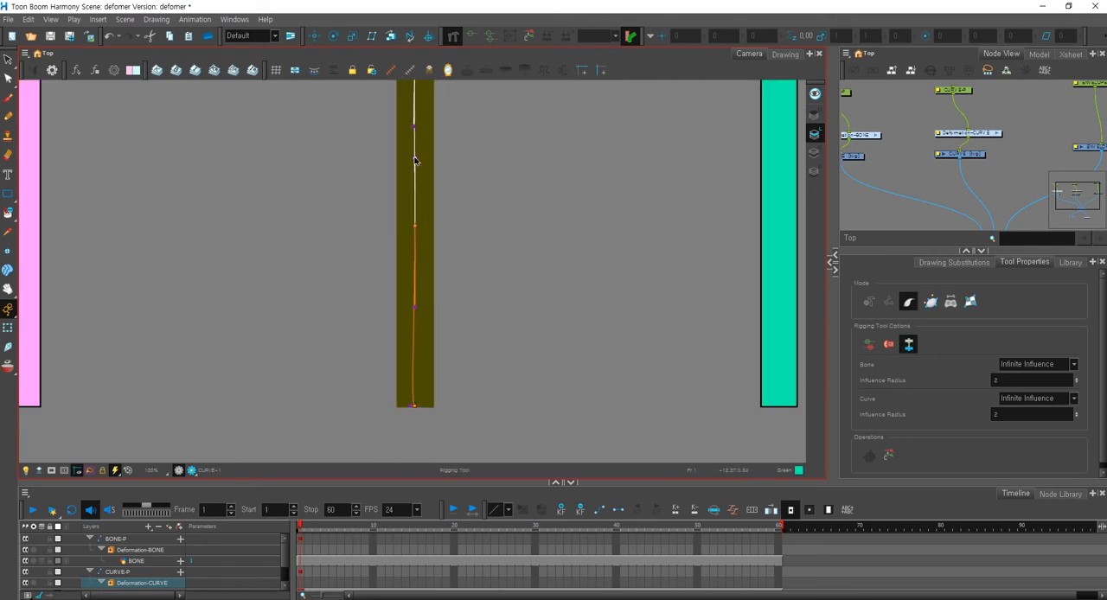
pyautogui.click(415, 402)
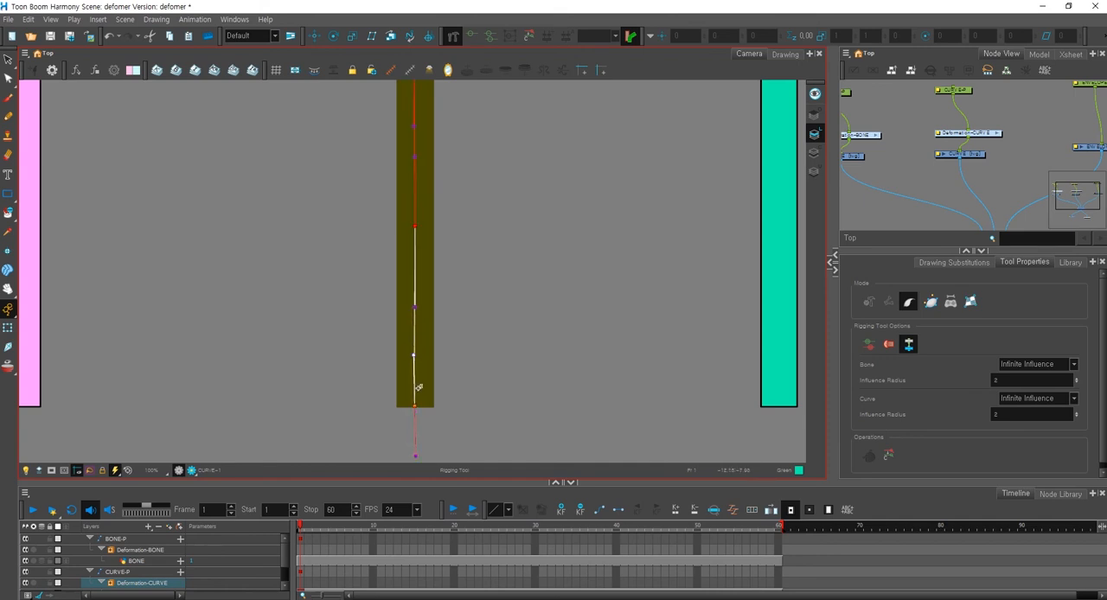
pyautogui.moveTo(414, 352); pyautogui.dragTo(415, 353)
pyautogui.moveTo(415, 403); pyautogui.dragTo(414, 407)
pyautogui.moveTo(415, 310); pyautogui.dragTo(415, 313)
# Bend the middle bar into an S-shape with the Transform tool by moving the curve's end point and handles.
pyautogui.press('1')
pyautogui.moveTo(446, 218); pyautogui.dragTo(424, 244)
pyautogui.press('2')
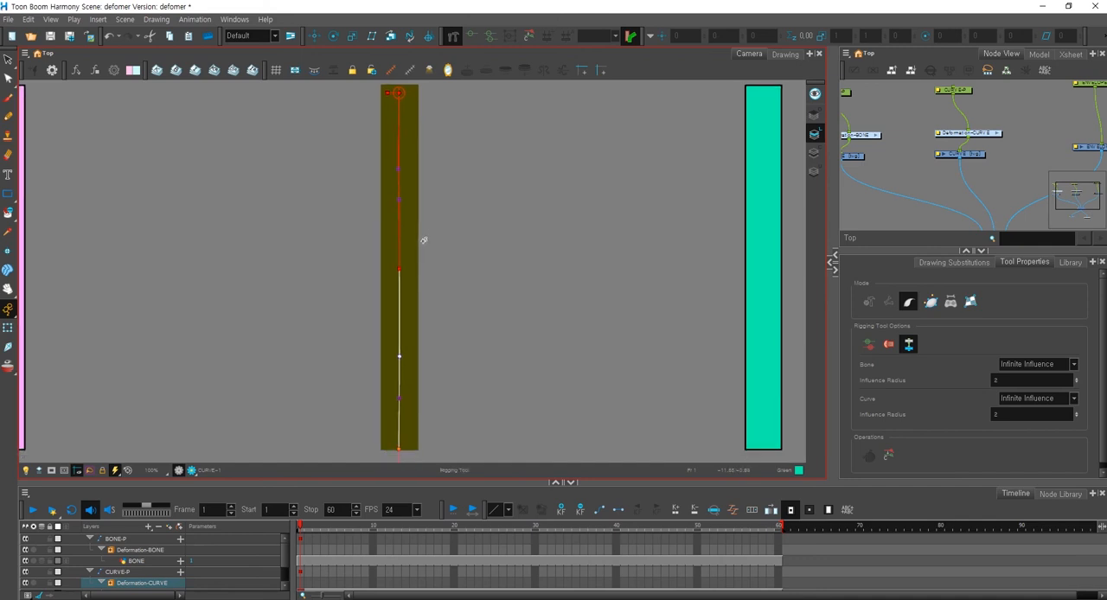
pyautogui.hotkey('shift', 't')
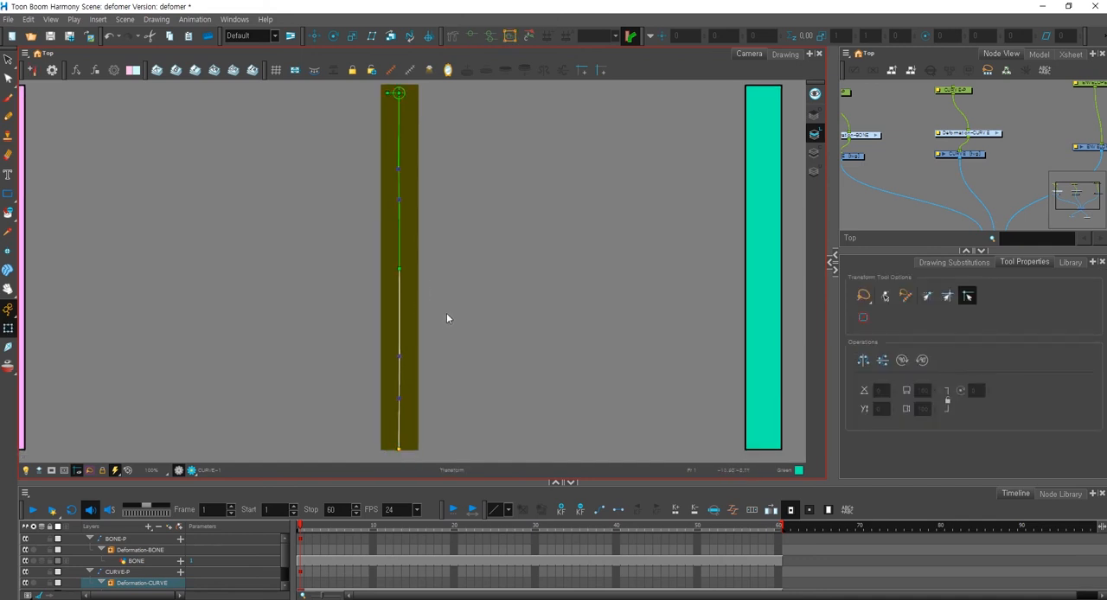
pyautogui.press('1')
pyautogui.press('1')
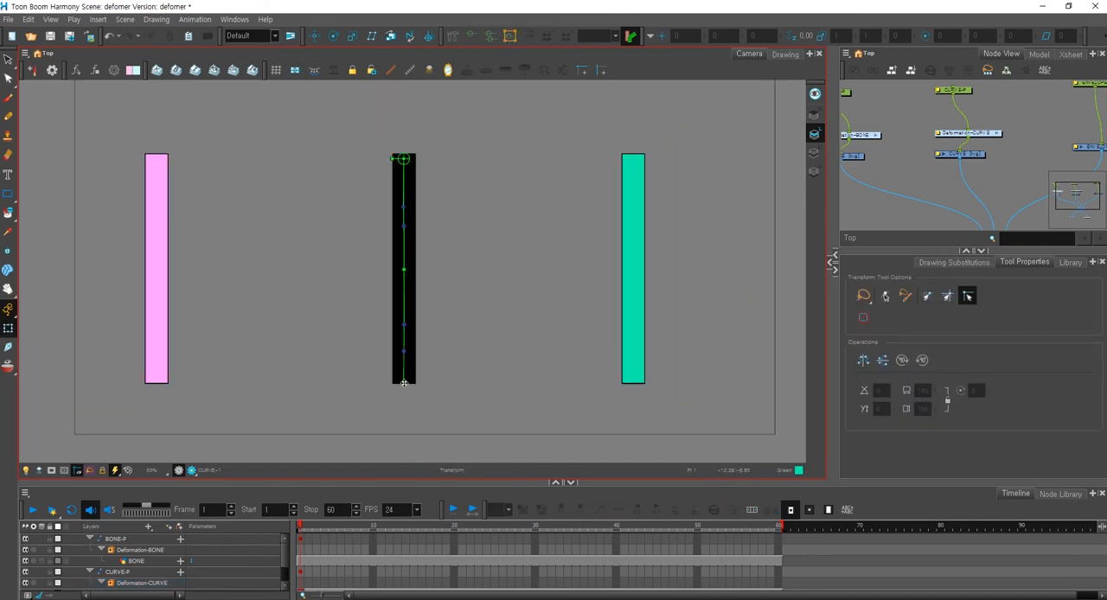
pyautogui.moveTo(404, 383); pyautogui.dragTo(427, 360)
pyautogui.moveTo(404, 226); pyautogui.dragTo(369, 259)
pyautogui.moveTo(427, 359); pyautogui.dragTo(419, 400)
pyautogui.moveTo(454, 288); pyautogui.dragTo(462, 347)
pyautogui.click(411, 209)
pyautogui.moveTo(410, 208); pyautogui.dragTo(390, 203)
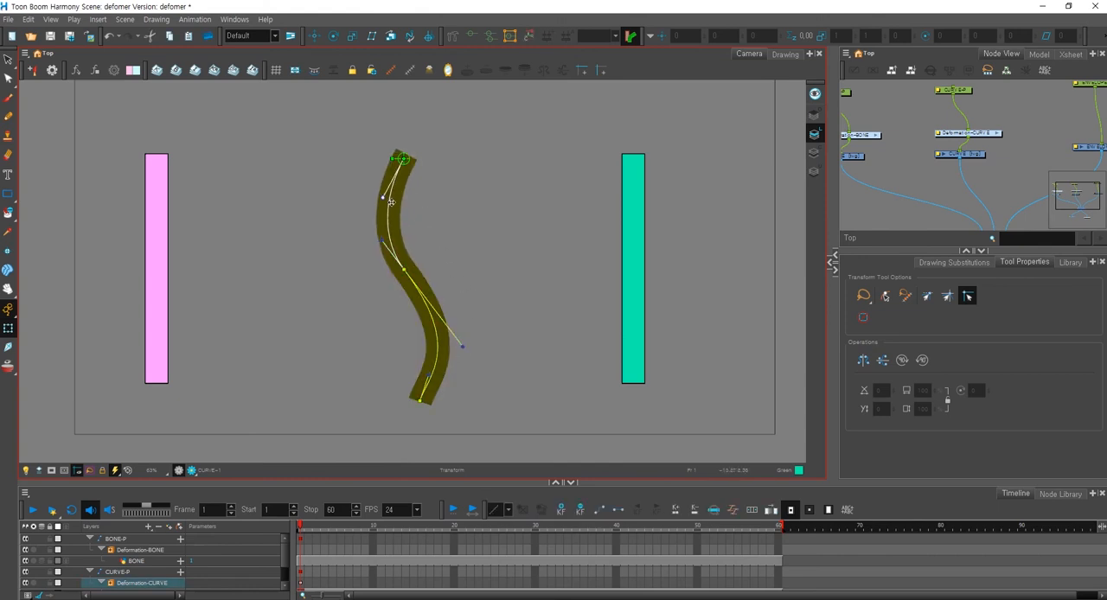
pyautogui.click(470, 249)
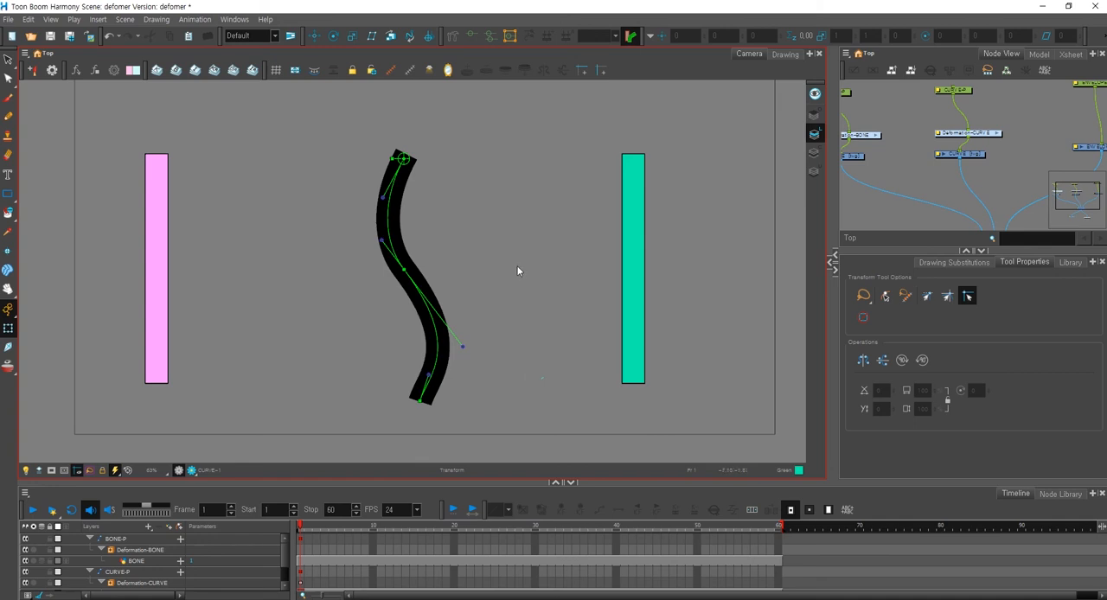
# Select the ENVELOPE drawing of the third bar and set the Rigging tool to envelope mode.
pyautogui.click(638, 299)
pyautogui.moveTo(657, 302); pyautogui.dragTo(485, 328)
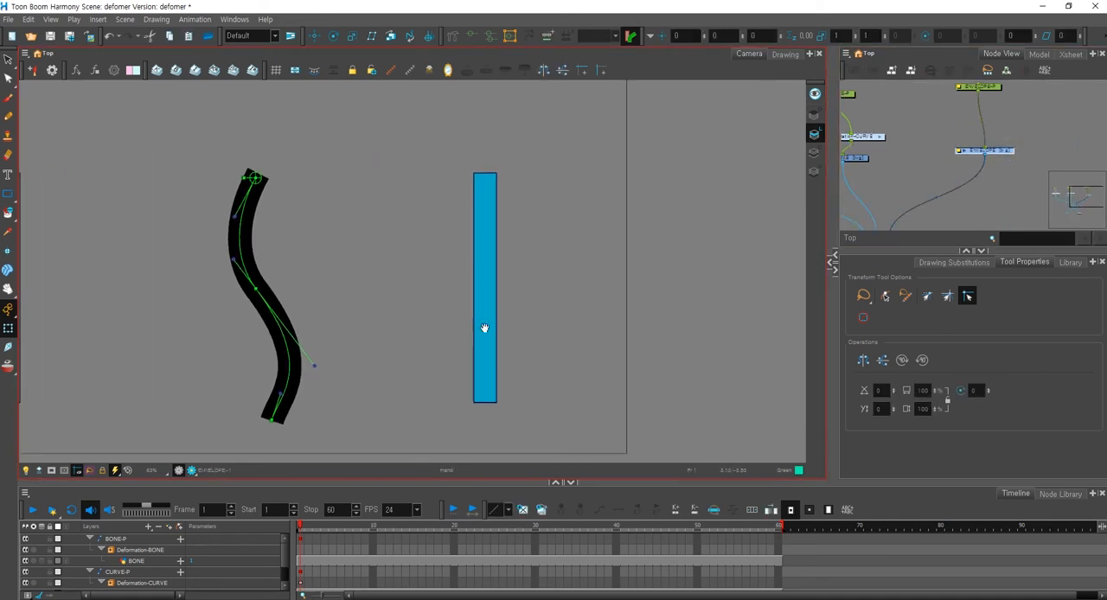
pyautogui.click(452, 35)
pyautogui.moveTo(545, 256); pyautogui.dragTo(468, 269)
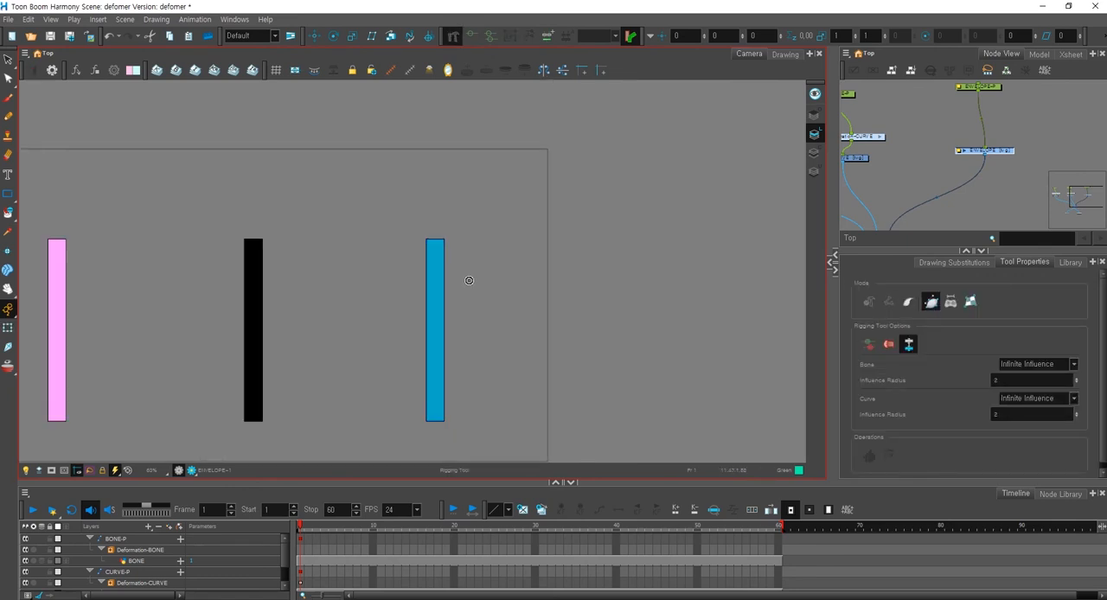
pyautogui.moveTo(450, 296); pyautogui.dragTo(482, 289)
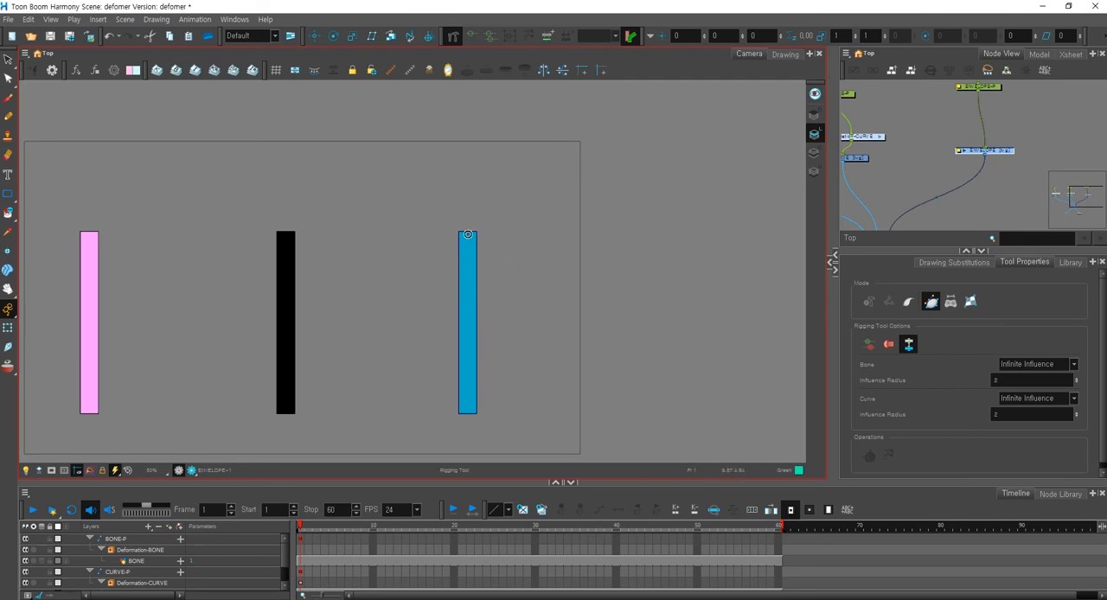
pyautogui.scroll(3, 475, 252)
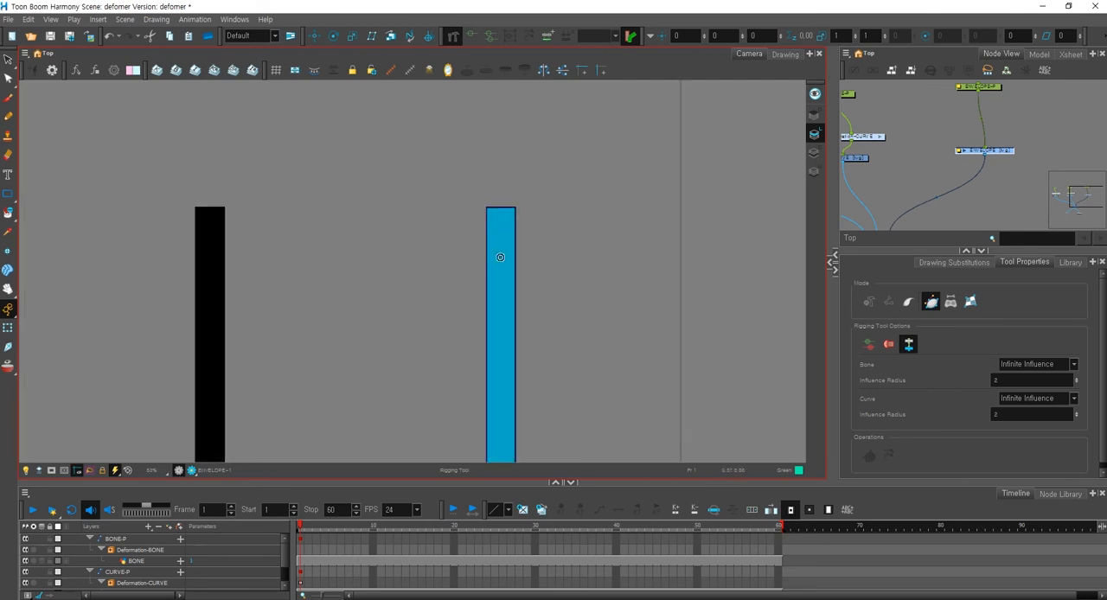
pyautogui.moveTo(505, 200); pyautogui.dragTo(398, 219)
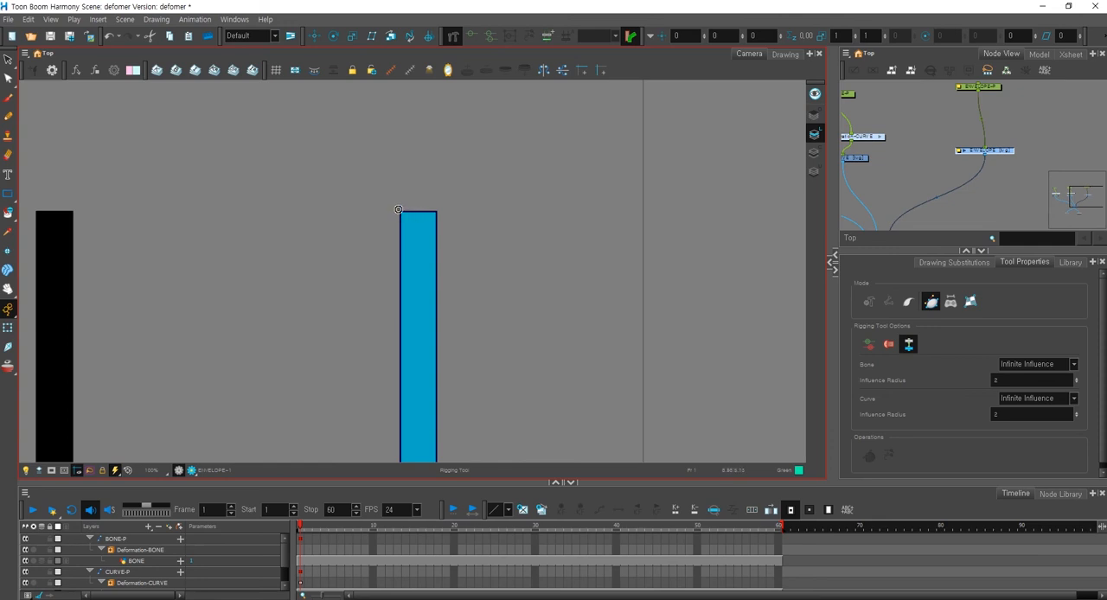
pyautogui.scroll(1, 438, 225)
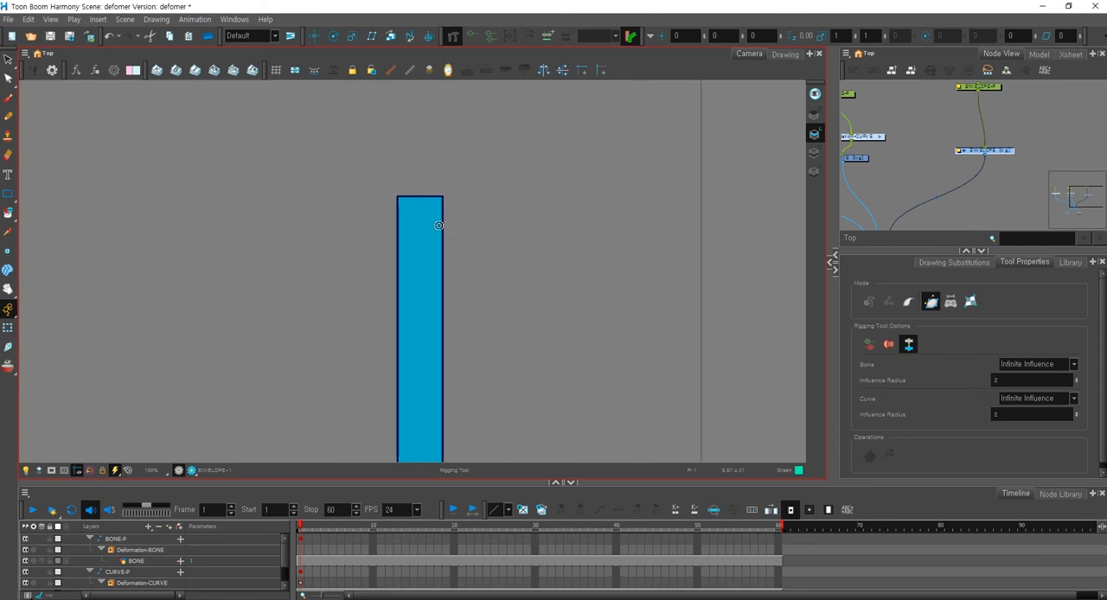
pyautogui.scroll(1, 439, 225)
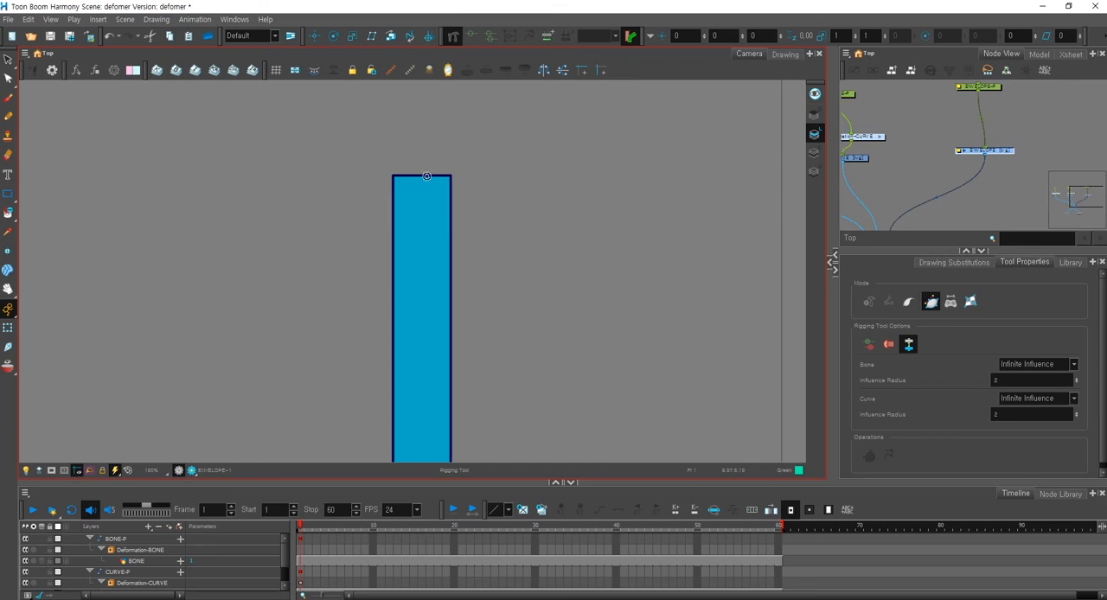
pyautogui.moveTo(420, 178); pyautogui.dragTo(420, 214)
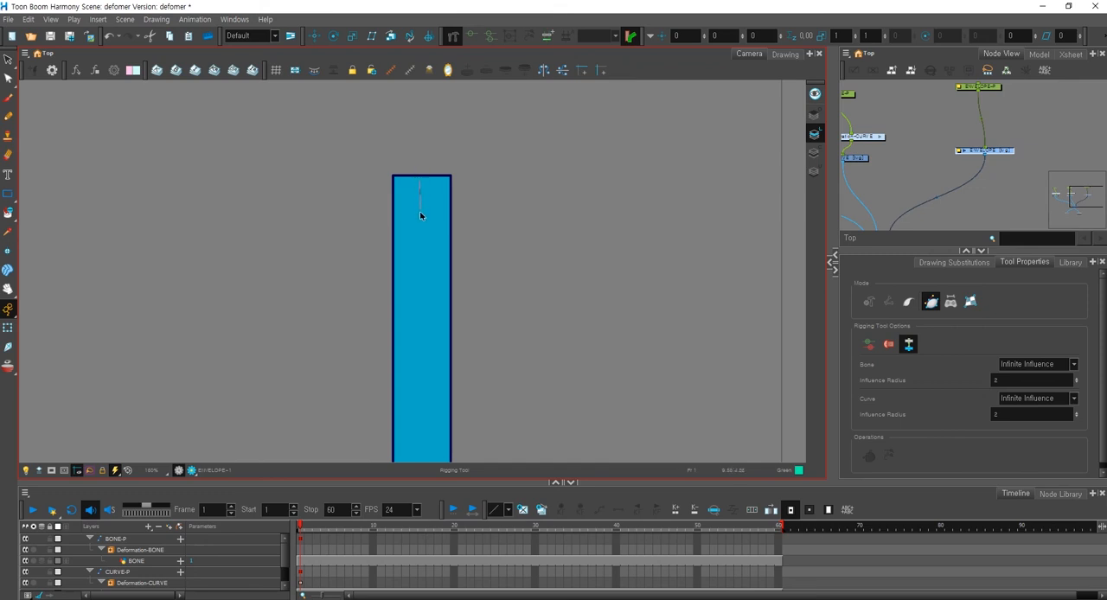
pyautogui.moveTo(419, 313); pyautogui.dragTo(420, 282)
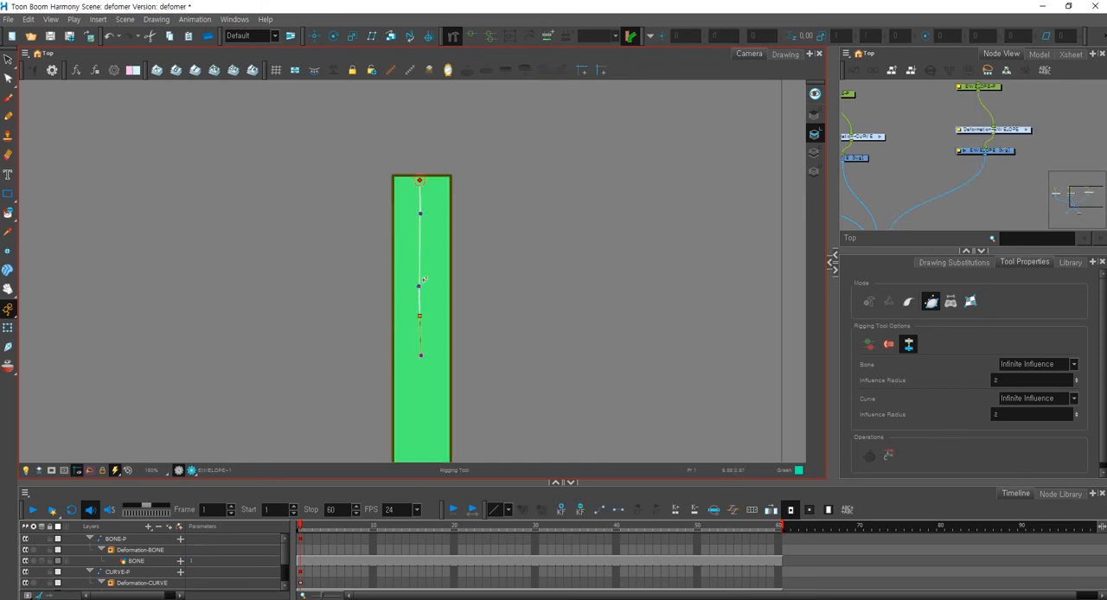
pyautogui.hotkey('ctrl', 'z')
# Start an envelope deformation on the third bar's outline from the top-left corner, with points at both bottom corners.
pyautogui.scroll(-1, 413, 333)
pyautogui.moveTo(413, 334); pyautogui.dragTo(418, 230)
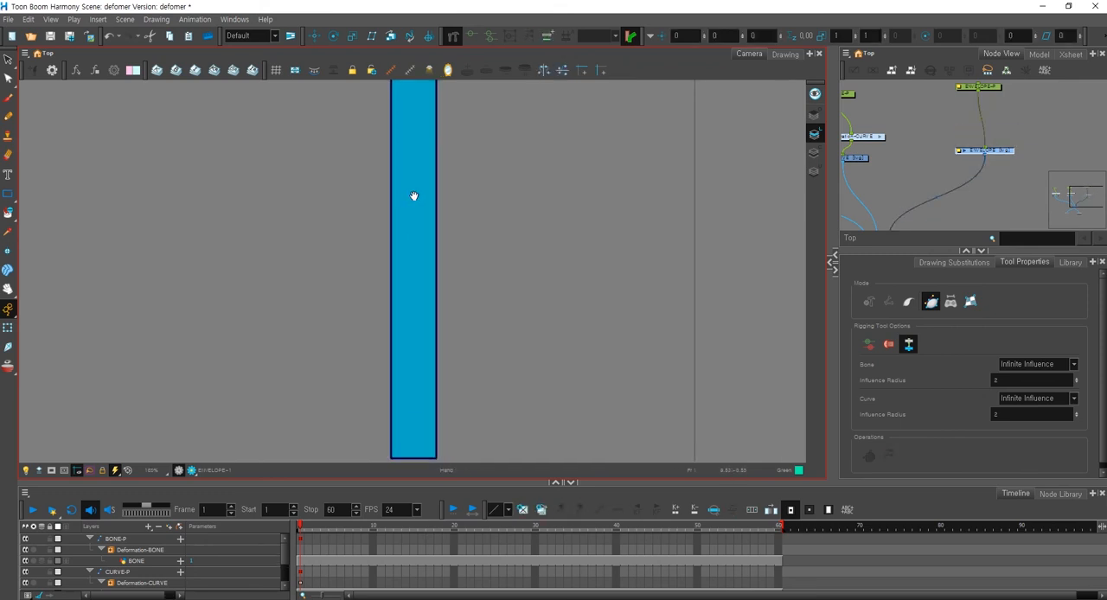
pyautogui.scroll(1, 418, 230)
pyautogui.scroll(1, 418, 230)
pyautogui.moveTo(387, 381); pyautogui.dragTo(387, 321)
pyautogui.click(458, 381)
pyautogui.scroll(-1, 456, 251)
pyautogui.moveTo(455, 233); pyautogui.dragTo(439, 478)
pyautogui.moveTo(431, 180); pyautogui.dragTo(419, 428)
# Add the envelope point at the bar's top-right corner and close the envelope at its top-left starting point.
pyautogui.scroll(1, 421, 406)
pyautogui.scroll(2, 430, 299)
pyautogui.moveTo(440, 297); pyautogui.dragTo(444, 124)
pyautogui.scroll(1, 451, 292)
pyautogui.scroll(1, 451, 292)
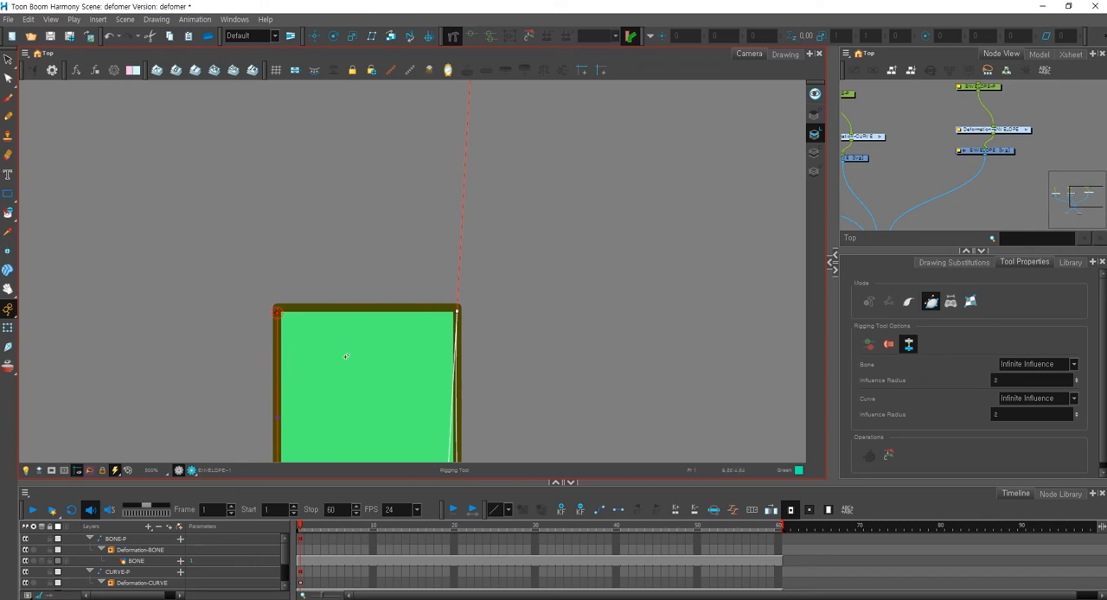
pyautogui.moveTo(345, 357); pyautogui.dragTo(409, 285)
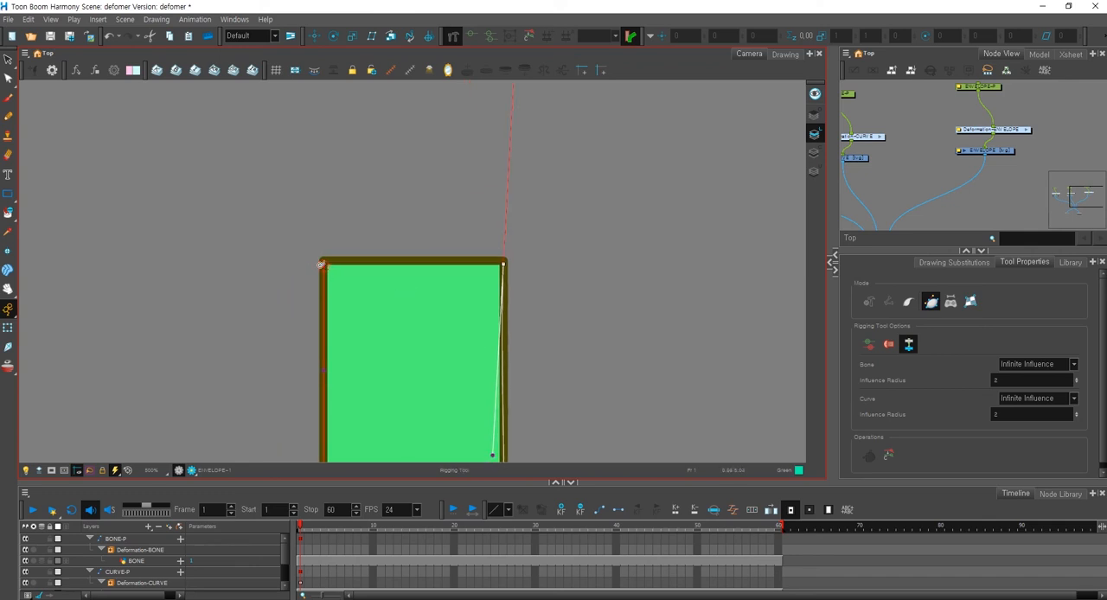
pyautogui.press('alt')
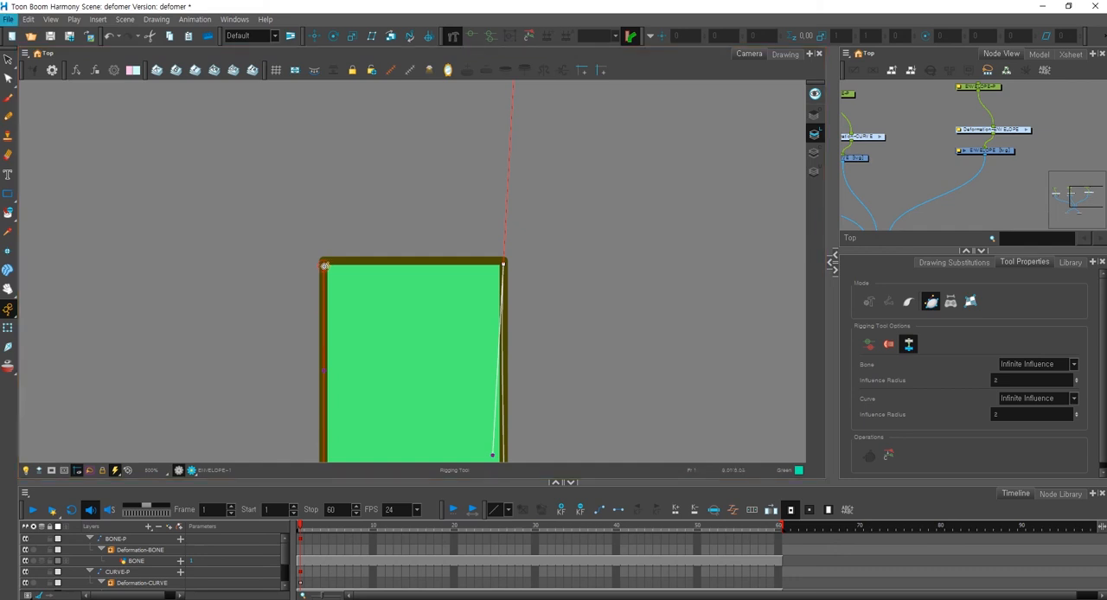
pyautogui.click(323, 264)
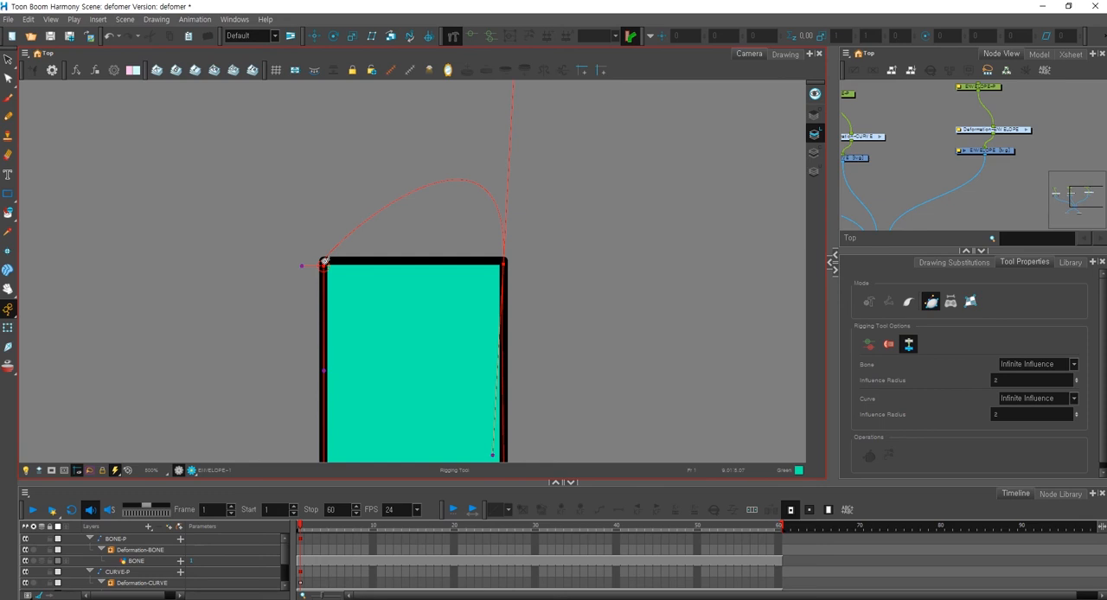
# Flatten the envelope's top edge by pulling its two outlying handles in toward the bar's upper outline.
pyautogui.moveTo(473, 268); pyautogui.dragTo(447, 325)
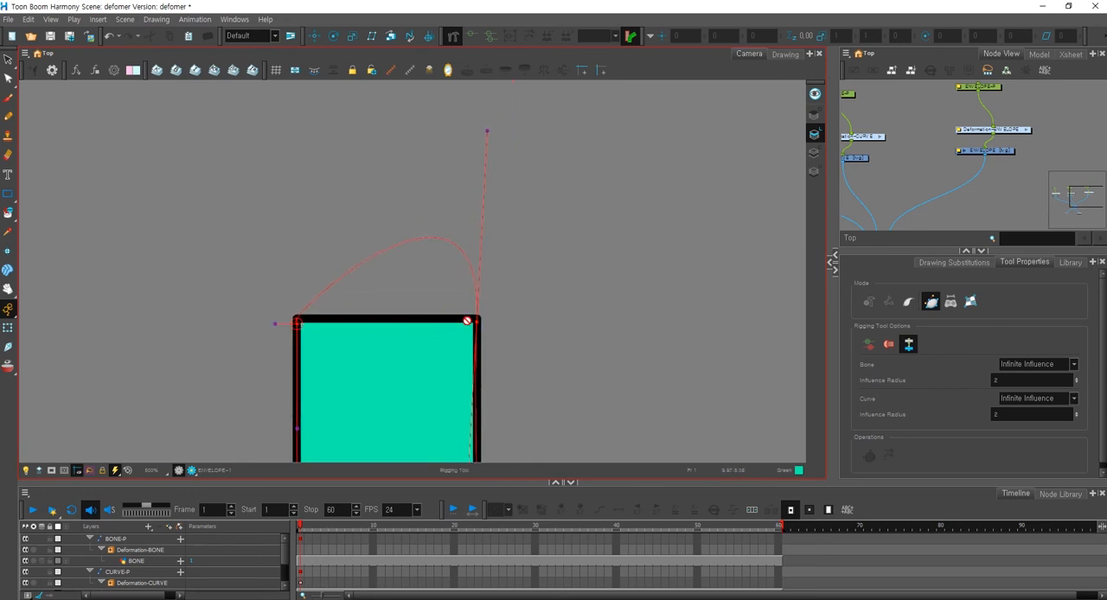
pyautogui.moveTo(276, 322)
pyautogui.mouseDown()
pyautogui.moveTo(380, 286)
pyautogui.moveTo(397, 328)
pyautogui.moveTo(297, 321)
pyautogui.mouseUp()
pyautogui.moveTo(487, 133)
pyautogui.mouseDown()
pyautogui.moveTo(424, 321)
pyautogui.moveTo(478, 320)
pyautogui.moveTo(479, 353)
pyautogui.moveTo(439, 279)
pyautogui.moveTo(445, 328)
pyautogui.mouseUp()
# Align the envelope's right side and bottom edge with the bar's outline by adjusting their handles and corner points.
pyautogui.scroll(-1, 446, 318)
pyautogui.press('space')
pyautogui.moveTo(458, 417); pyautogui.dragTo(430, 173)
pyautogui.moveTo(444, 355); pyautogui.dragTo(427, 202)
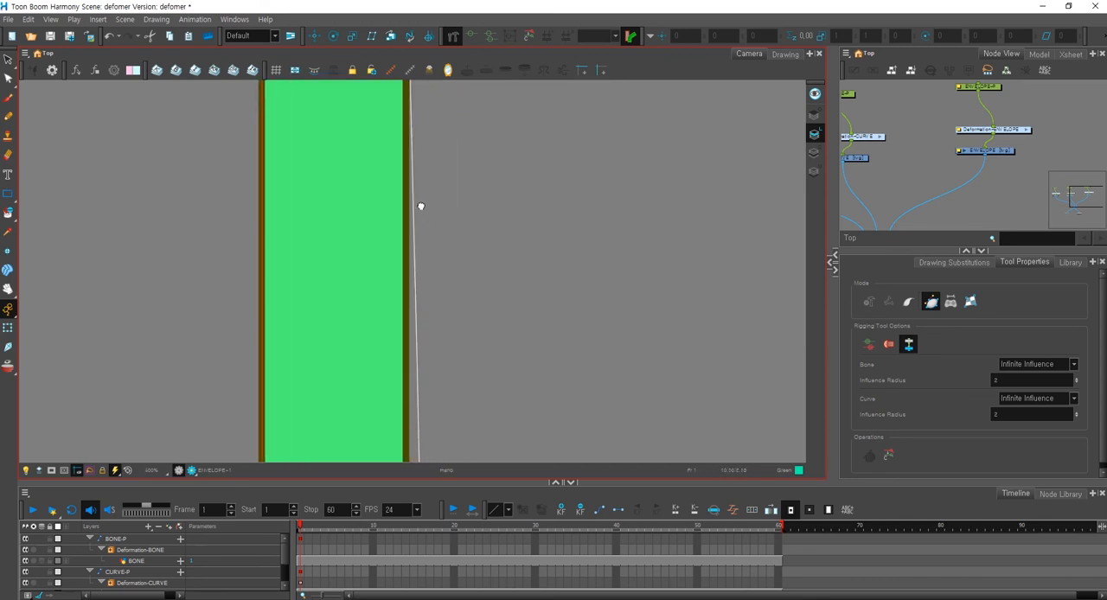
pyautogui.scroll(-2, 427, 204)
pyautogui.moveTo(440, 368); pyautogui.dragTo(427, 229)
pyautogui.moveTo(432, 320); pyautogui.dragTo(431, 301)
pyautogui.moveTo(421, 381)
pyautogui.mouseDown()
pyautogui.moveTo(433, 390)
pyautogui.moveTo(407, 242)
pyautogui.moveTo(388, 227)
pyautogui.mouseUp()
pyautogui.moveTo(403, 398); pyautogui.dragTo(449, 279)
pyautogui.press('2')
pyautogui.press('2')
pyautogui.moveTo(272, 423); pyautogui.dragTo(450, 281)
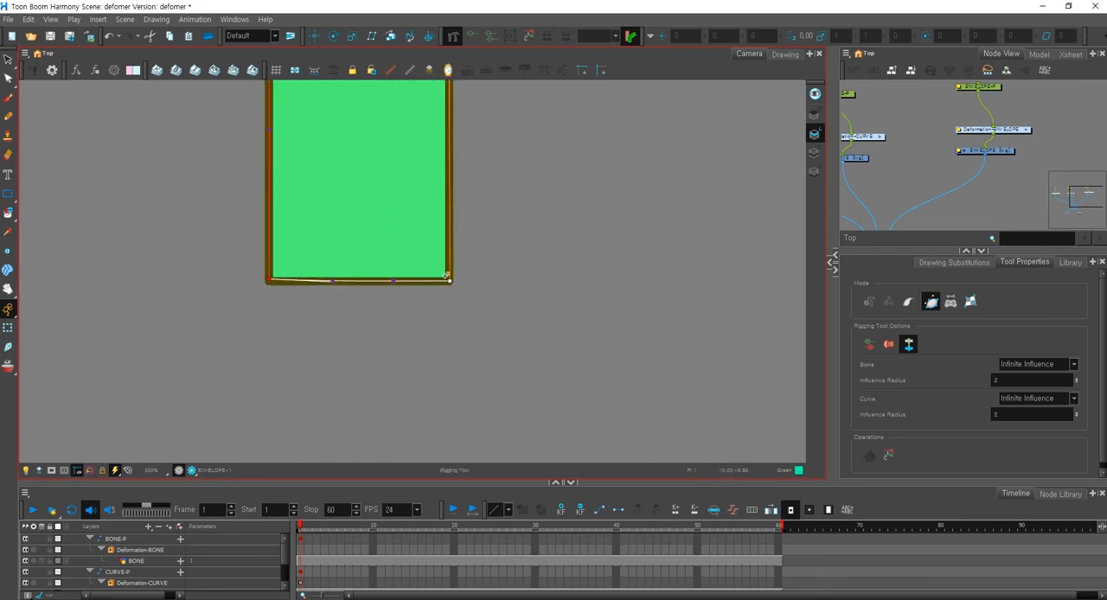
pyautogui.moveTo(270, 279); pyautogui.dragTo(271, 281)
# Adjust the handles along the envelope's left side so the edge follows the bar's outline.
pyautogui.press('1')
pyautogui.press('1')
pyautogui.moveTo(386, 189); pyautogui.dragTo(421, 352)
pyautogui.press('2')
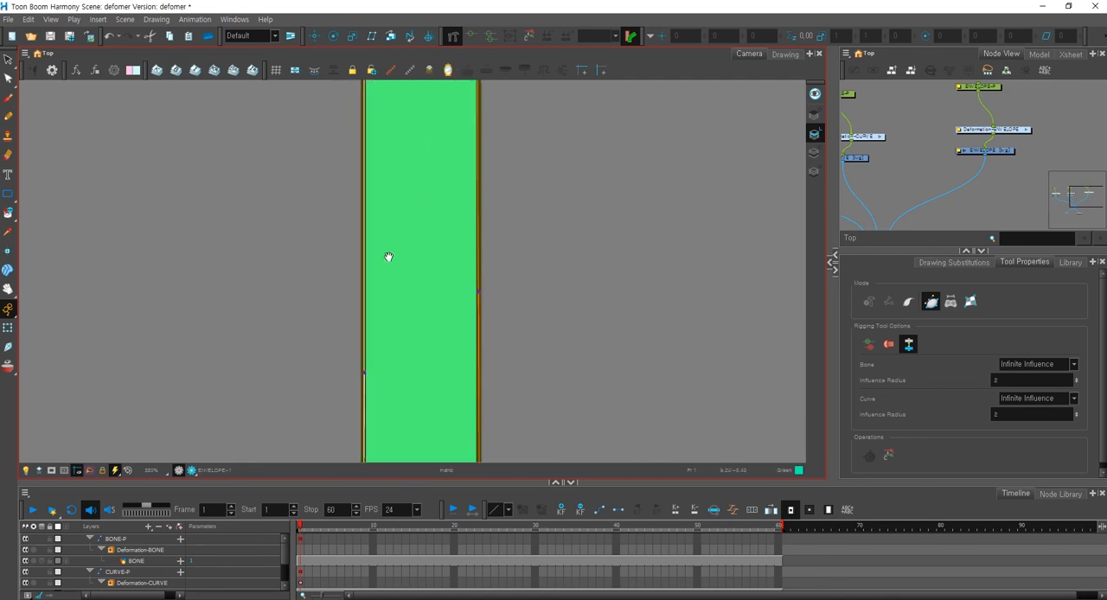
pyautogui.moveTo(362, 371); pyautogui.dragTo(363, 359)
pyautogui.press('1')
pyautogui.moveTo(379, 166); pyautogui.dragTo(385, 324)
pyautogui.moveTo(385, 214); pyautogui.dragTo(378, 306)
pyautogui.press('1')
pyautogui.moveTo(376, 154); pyautogui.dragTo(378, 236)
pyautogui.moveTo(410, 360); pyautogui.dragTo(399, 256)
pyautogui.press('1')
pyautogui.press('1')
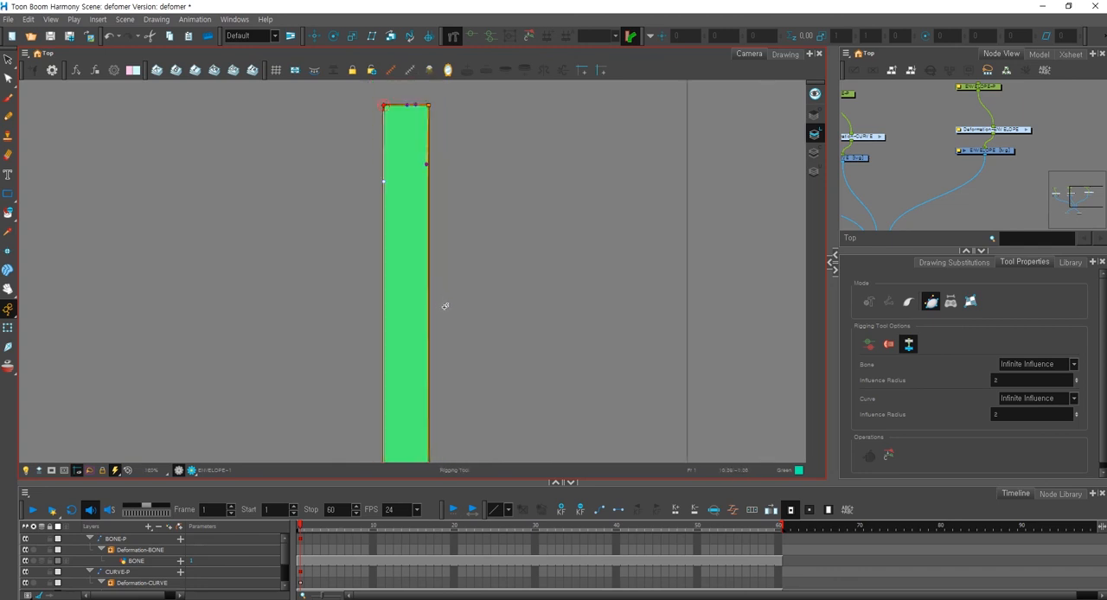
# Deform the third bar with the Transform tool, pulling its lower-right corner outward and bulging its right side with the handles.
pyautogui.press('1')
pyautogui.hotkey('shift', 't')
pyautogui.moveTo(475, 284); pyautogui.dragTo(437, 175)
pyautogui.press('2')
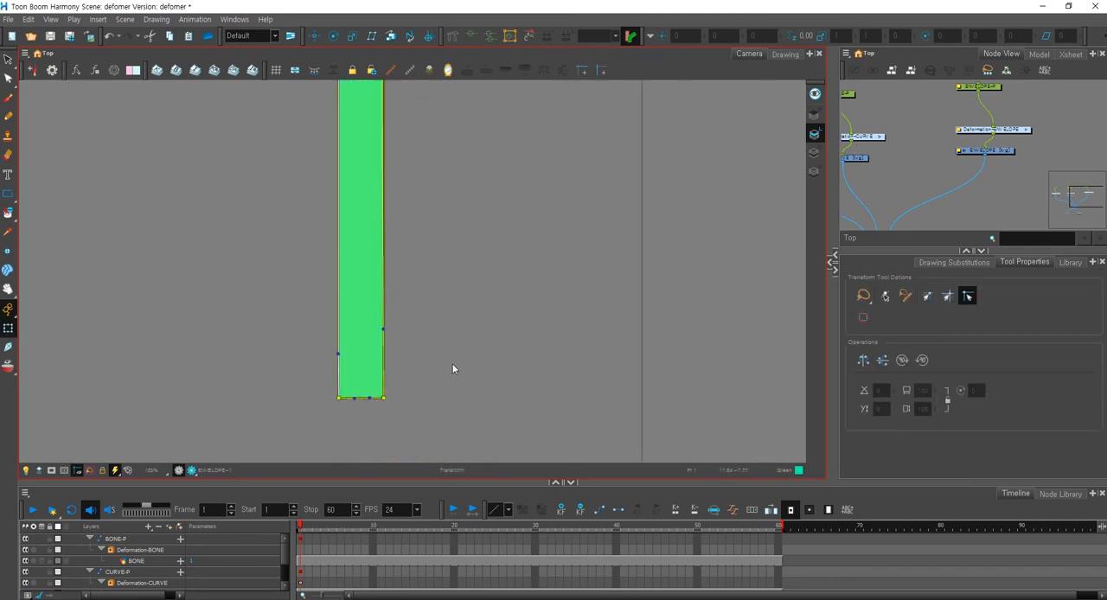
pyautogui.press('1')
pyautogui.moveTo(385, 390); pyautogui.dragTo(527, 387)
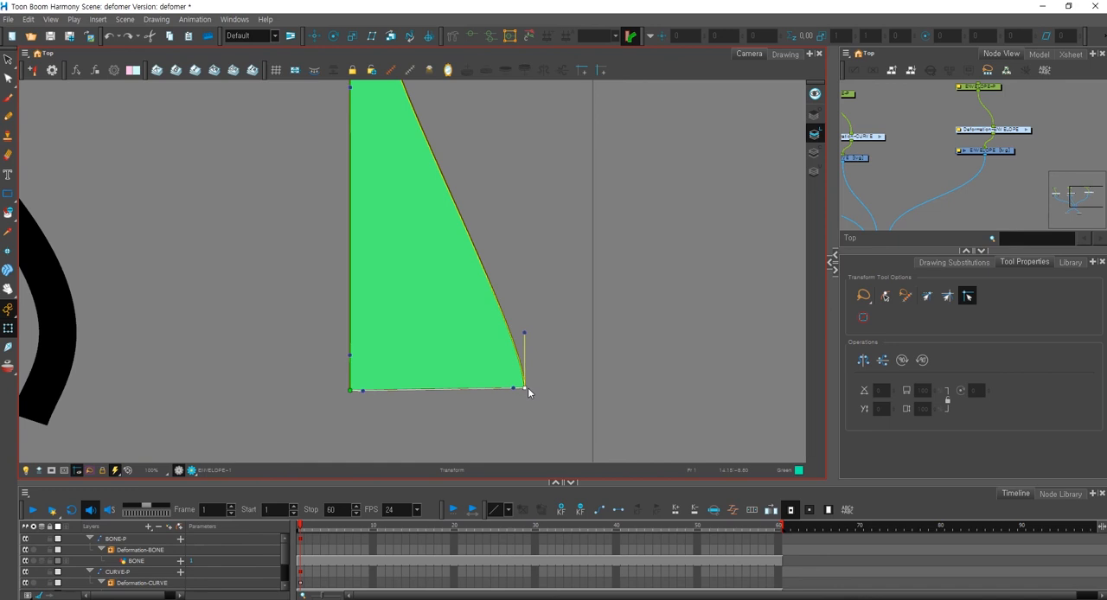
pyautogui.moveTo(523, 332); pyautogui.dragTo(559, 293)
pyautogui.press('1')
pyautogui.moveTo(557, 171); pyautogui.dragTo(518, 325)
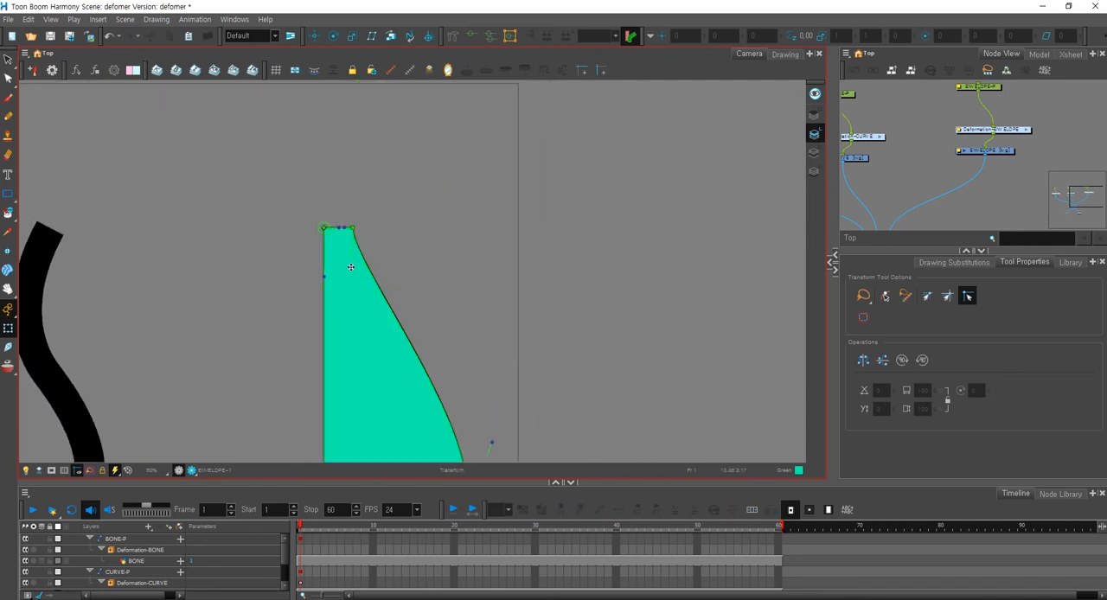
pyautogui.moveTo(353, 264); pyautogui.dragTo(479, 232)
pyautogui.click(509, 291)
pyautogui.press('1')
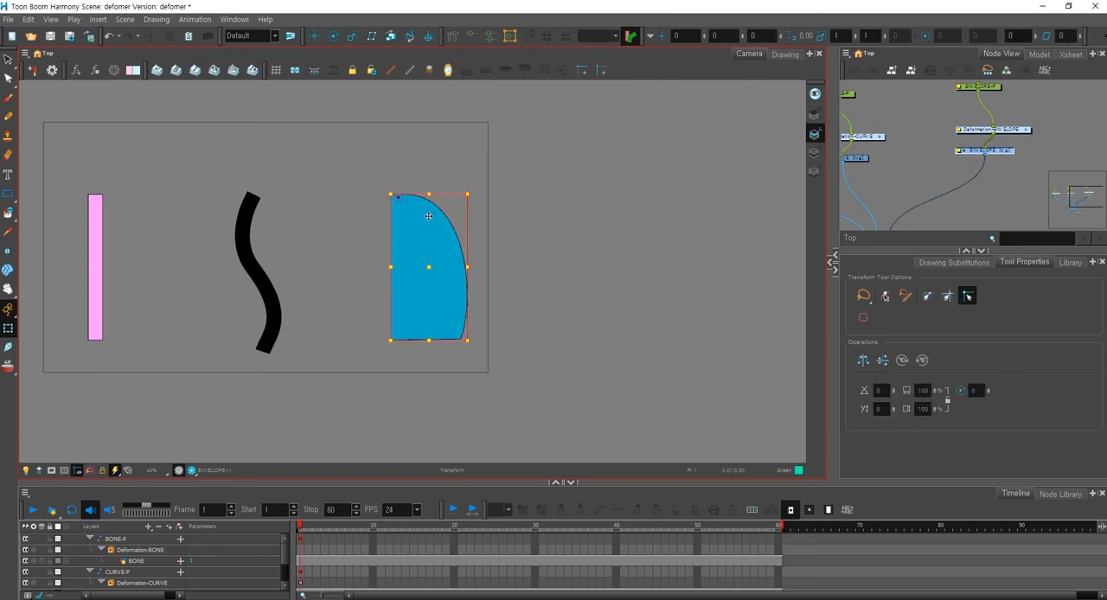
# Remove the existing bone deformation from the first bar and select its BONE drawing for rigging.
pyautogui.click(452, 36)
pyautogui.click(1035, 116)
pyautogui.scroll(-1, 921, 160)
pyautogui.moveTo(922, 160); pyautogui.dragTo(938, 160)
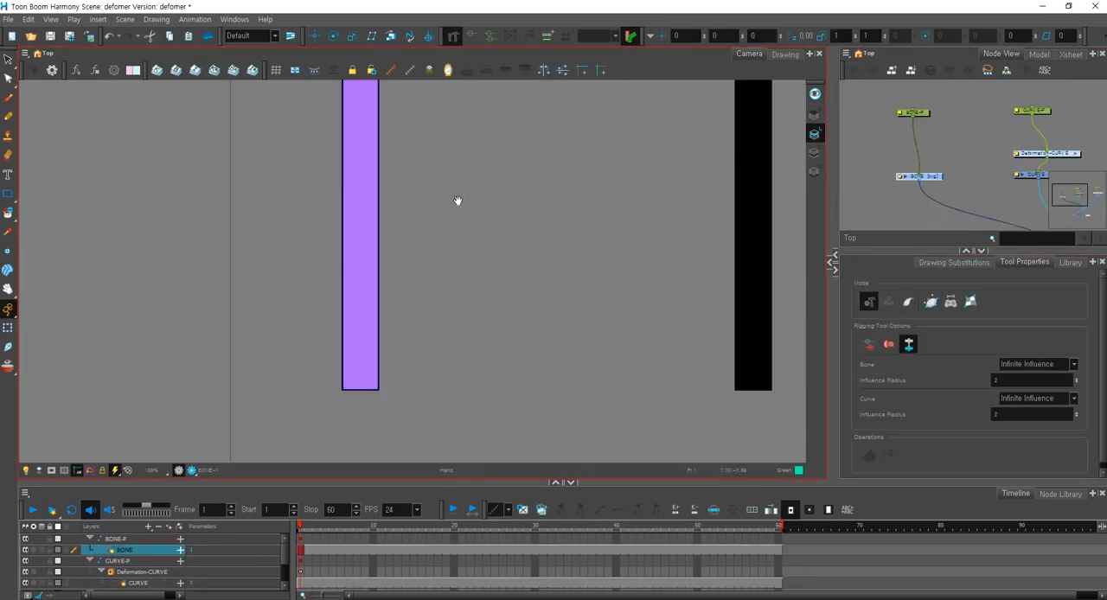
pyautogui.moveTo(457, 201); pyautogui.dragTo(501, 279)
pyautogui.moveTo(528, 482); pyautogui.dragTo(528, 493)
pyautogui.scroll(-3, 385, 190)
pyautogui.scroll(1, 383, 167)
# Build a new bone deformation chain on the first bar with joints at its top, middle and bottom, and centre the middle joint.
pyautogui.click(869, 310)
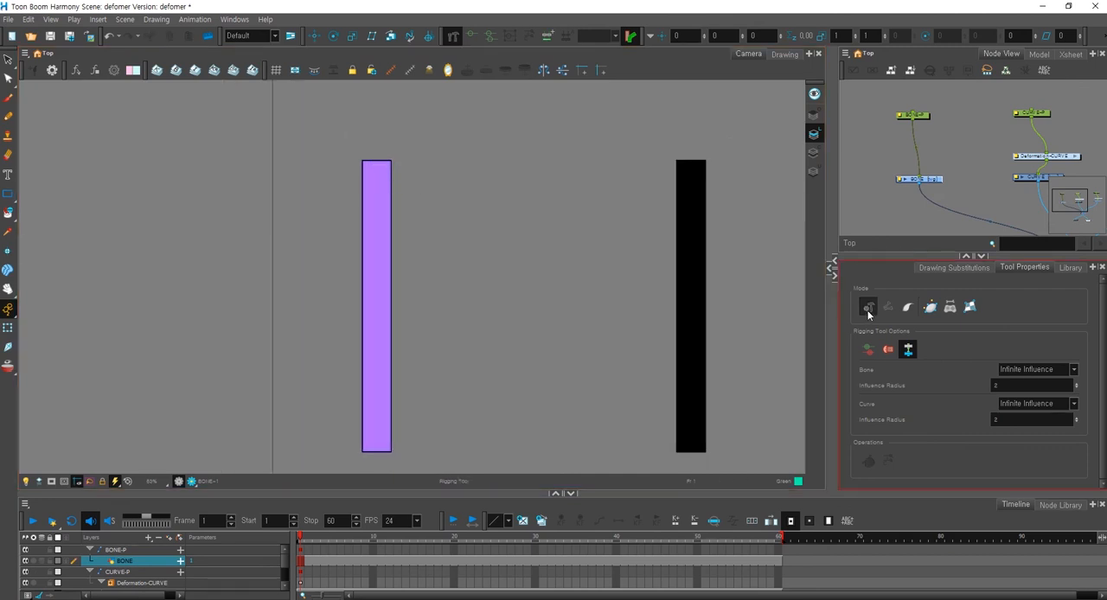
pyautogui.click(375, 165)
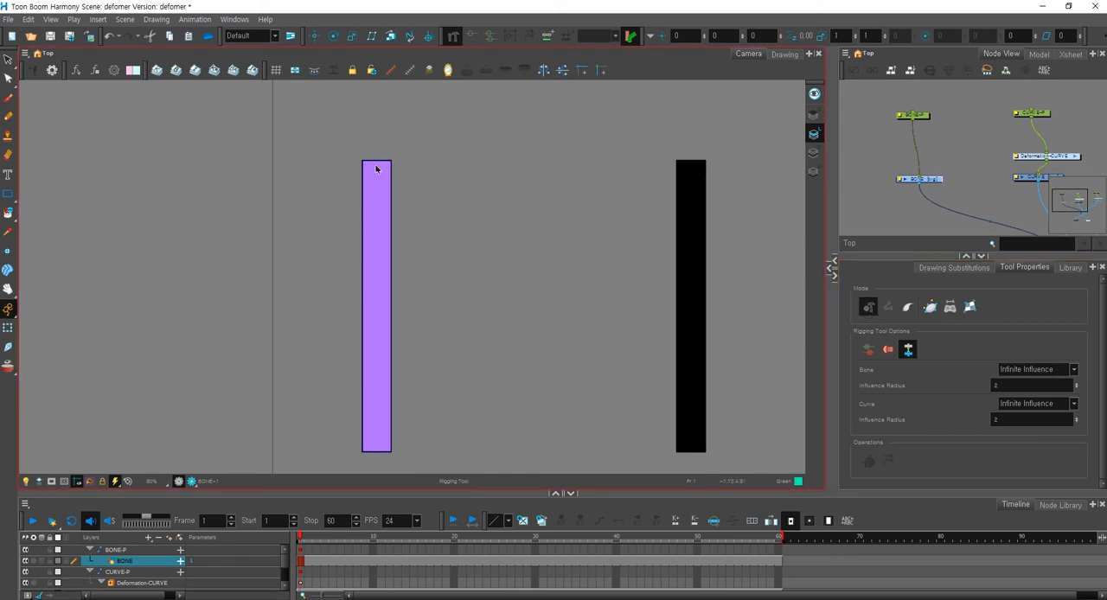
pyautogui.click(377, 296)
pyautogui.click(377, 447)
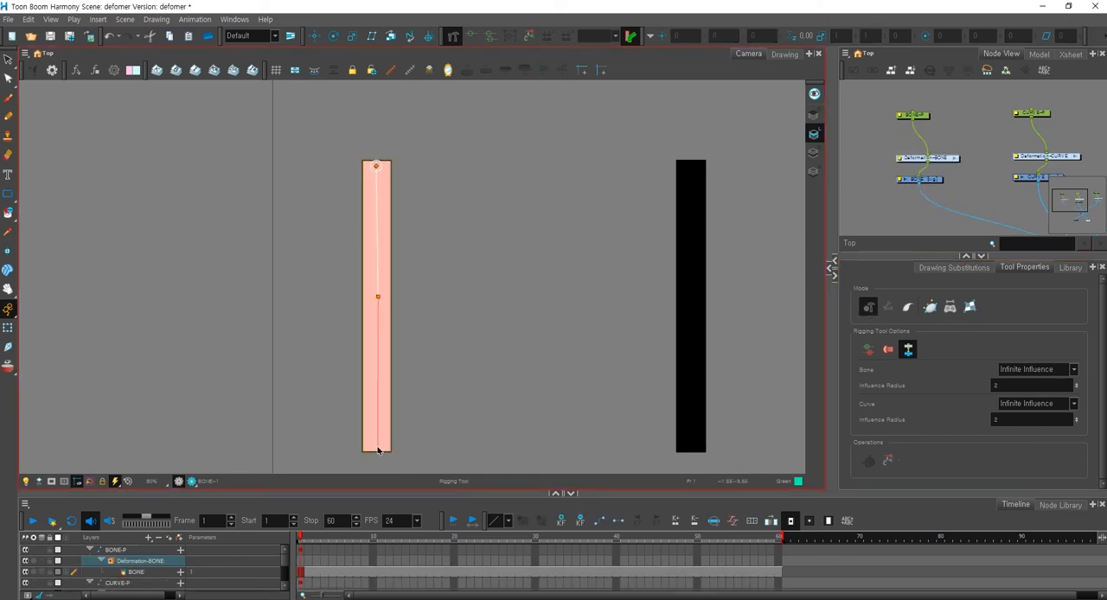
pyautogui.moveTo(379, 297); pyautogui.dragTo(377, 298)
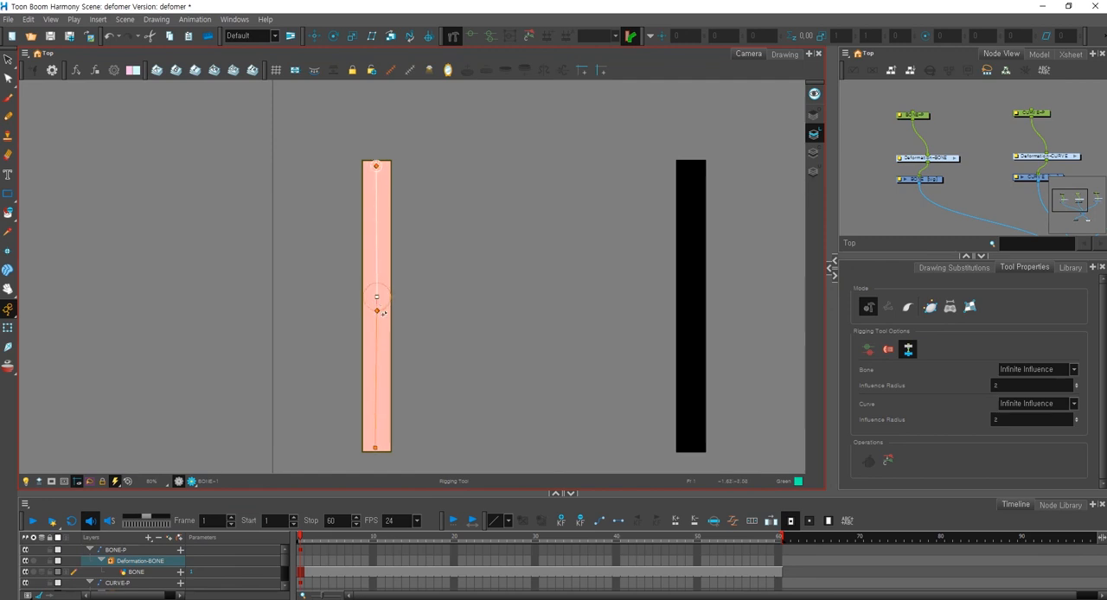
# Undo the bone deformation chain built on the first bar.
pyautogui.moveTo(375, 449); pyautogui.dragTo(377, 447)
pyautogui.hotkey('ctrl', 'z')
pyautogui.hotkey('ctrl', 'z')
pyautogui.hotkey('ctrl', 'z')
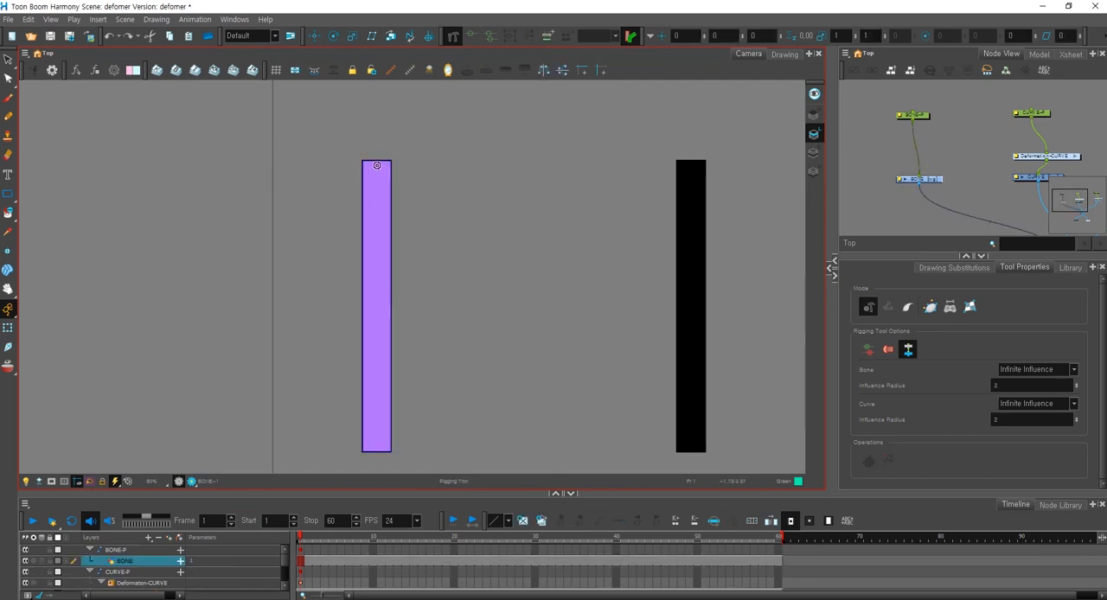
# Build a curve deformation chain on the first bar with points at its top, middle and bottom, pulling out curve handles along its length.
pyautogui.moveTo(375, 171); pyautogui.dragTo(376, 216)
pyautogui.moveTo(376, 216); pyautogui.dragTo(377, 303)
pyautogui.moveTo(377, 249); pyautogui.dragTo(377, 249)
pyautogui.moveTo(378, 452); pyautogui.dragTo(381, 402)
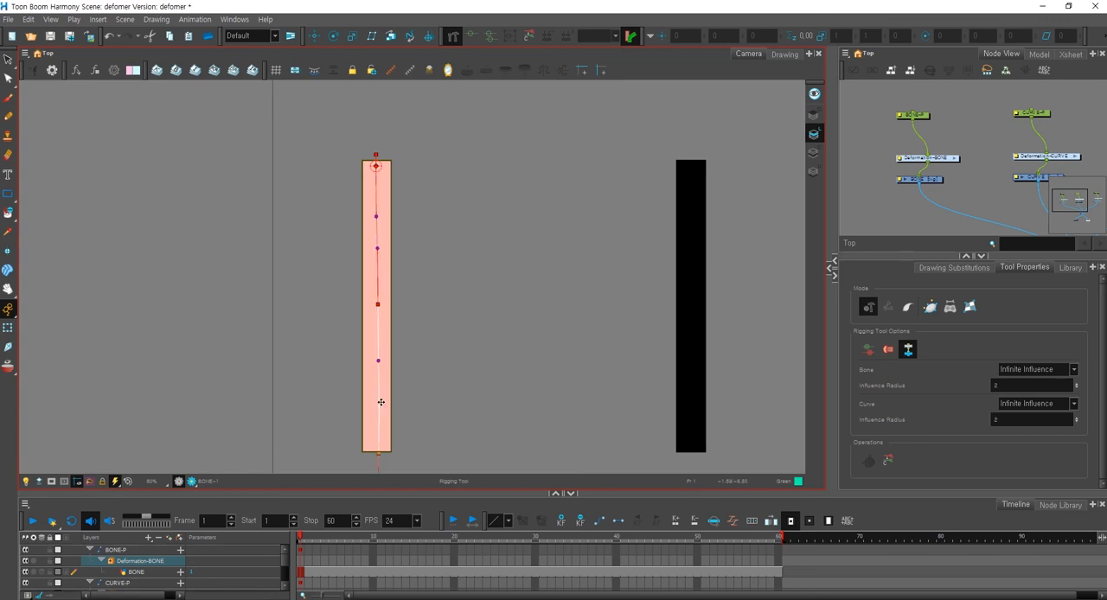
pyautogui.moveTo(663, 297); pyautogui.dragTo(689, 226)
pyautogui.scroll(-2, 960, 173)
pyautogui.moveTo(458, 296); pyautogui.dragTo(457, 316)
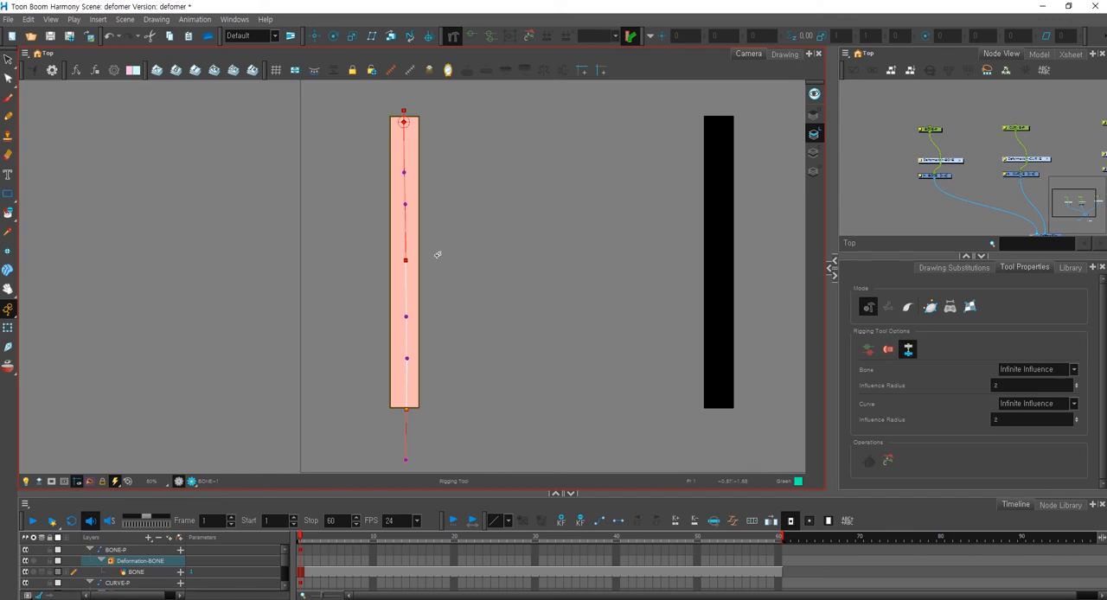
# Switch the Rigging tool to Game Bone mode and select the BONE drawing.
pyautogui.click(952, 308)
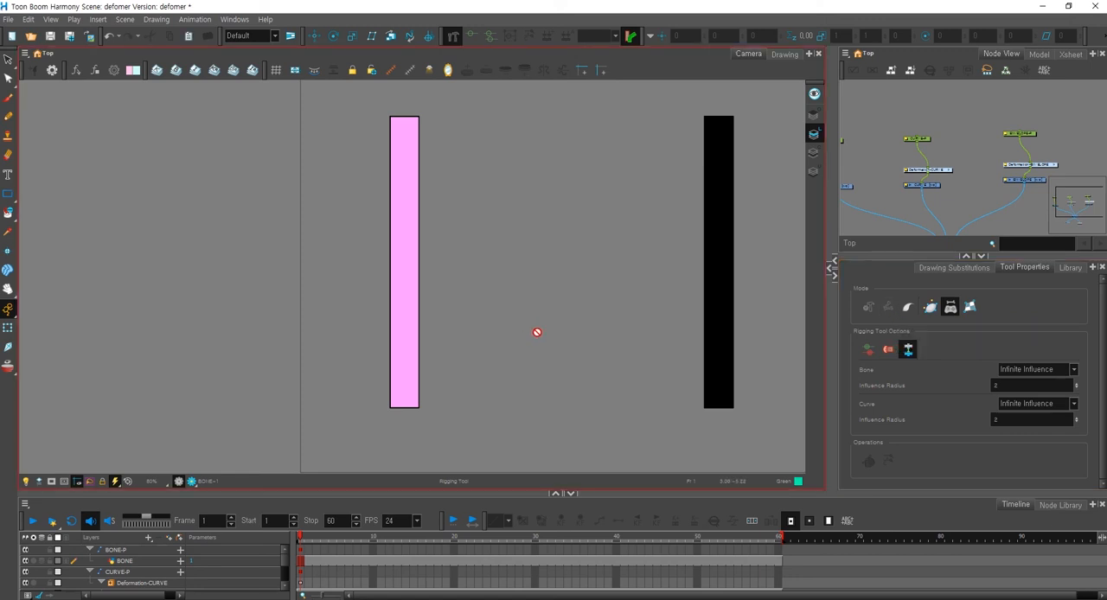
pyautogui.moveTo(873, 183); pyautogui.dragTo(911, 181)
pyautogui.click(888, 185)
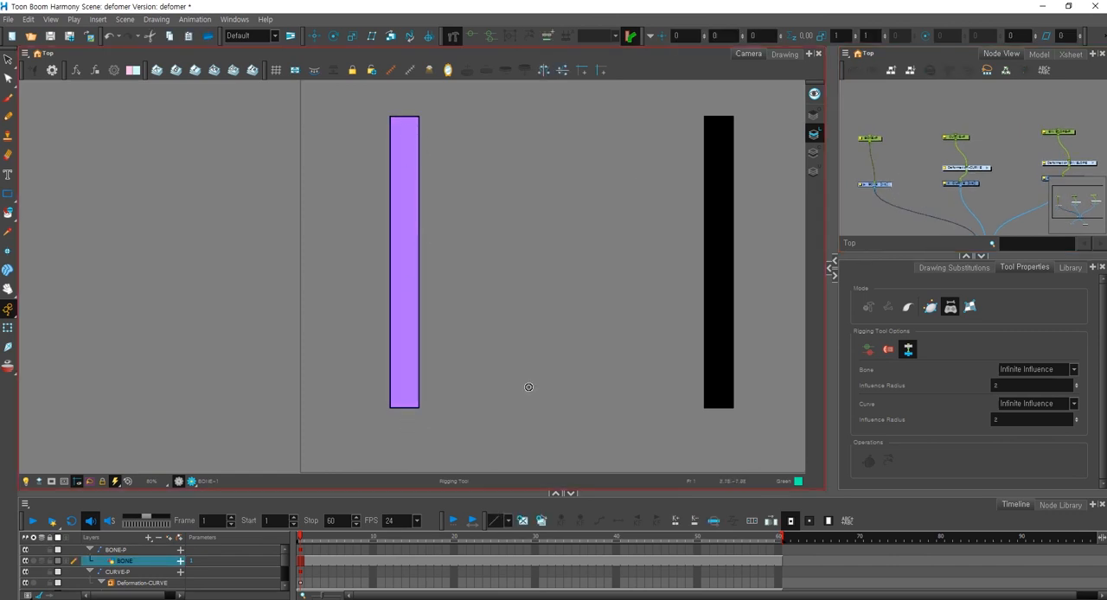
pyautogui.click(1006, 185)
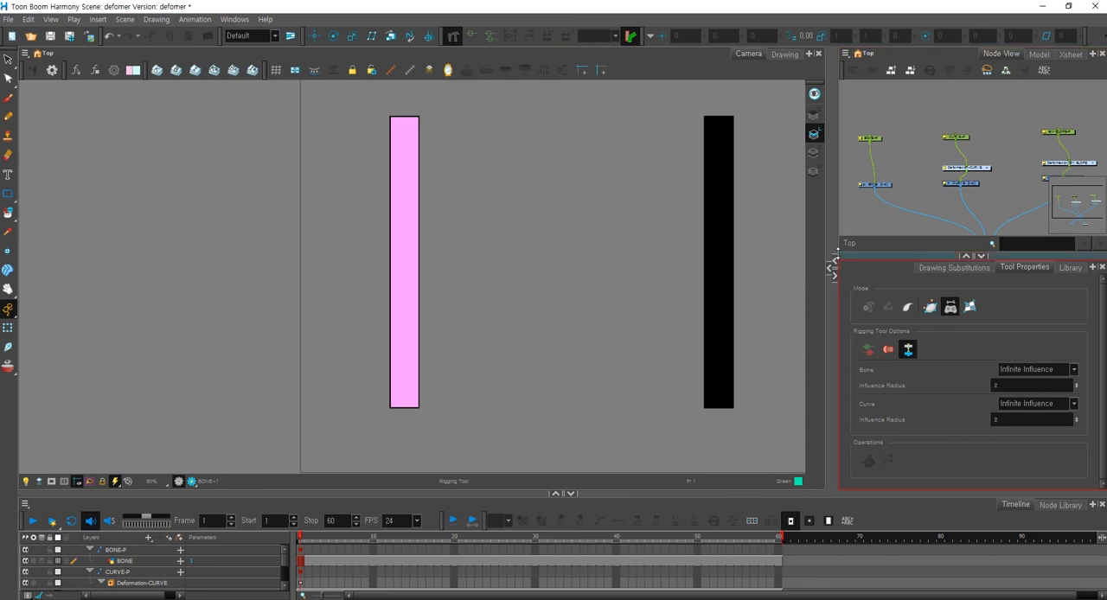
# Start a free-form deformation on the BONE drawing with points at the bar's two top corners.
pyautogui.click(876, 185)
pyautogui.click(971, 308)
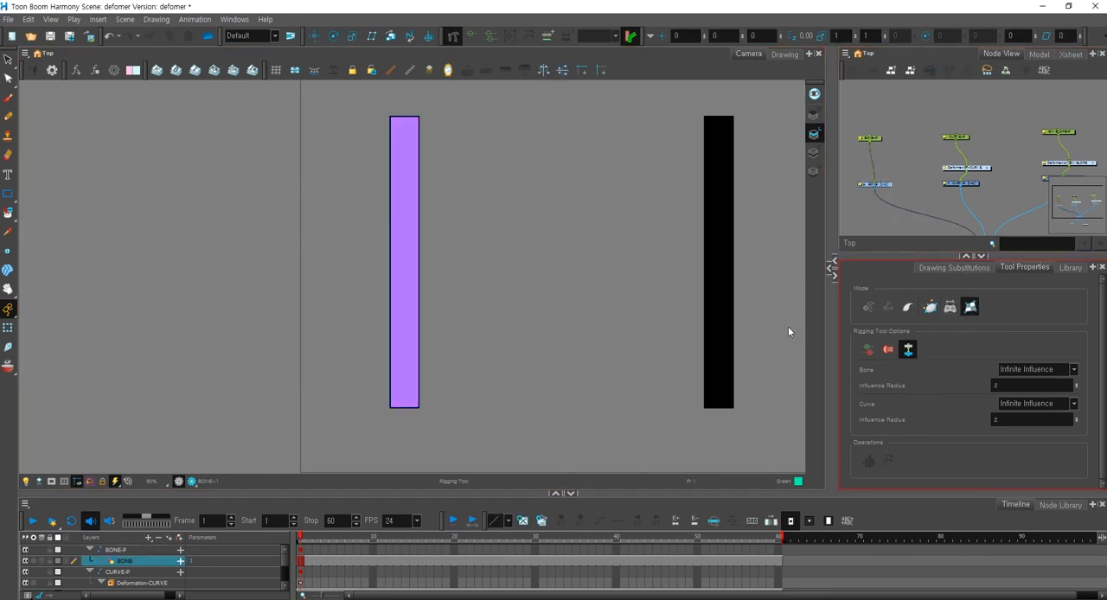
pyautogui.moveTo(413, 171); pyautogui.dragTo(410, 200)
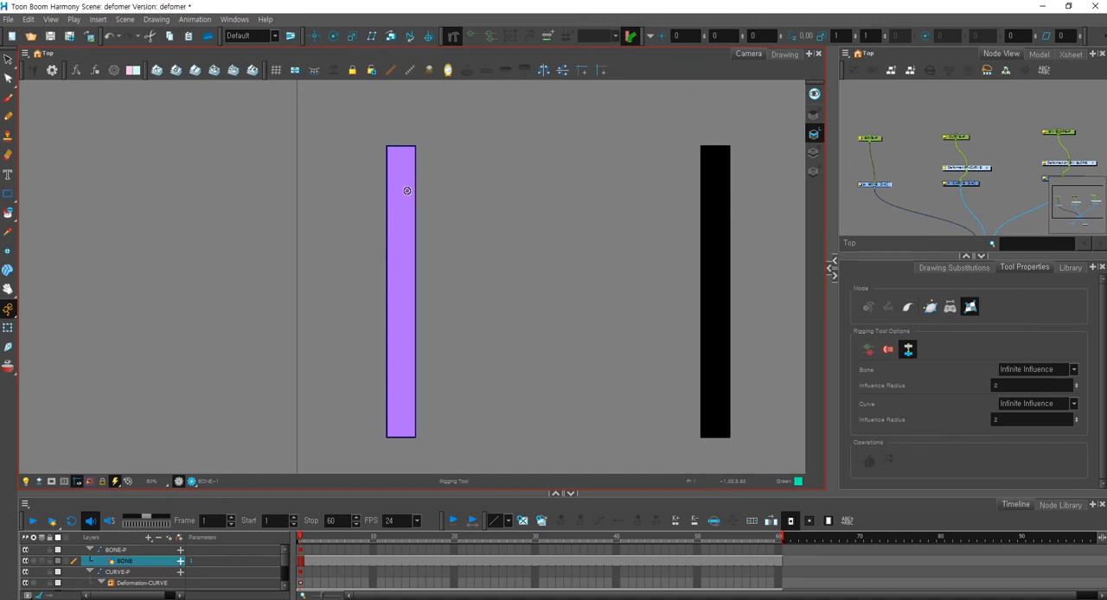
pyautogui.press('2')
pyautogui.click(380, 116)
pyautogui.click(415, 117)
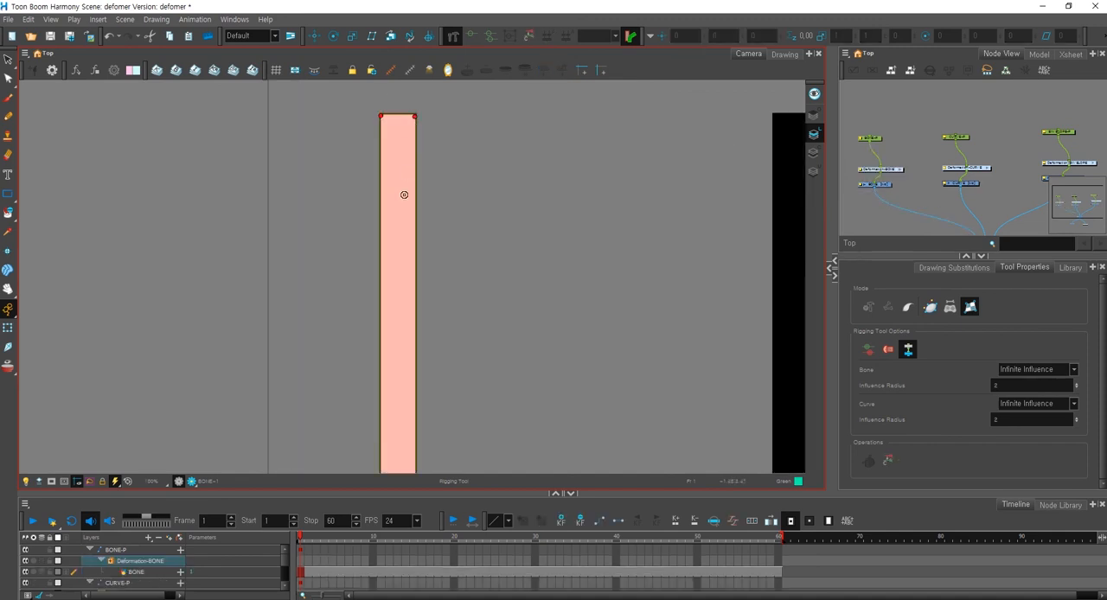
# Add deformation points on both sides of the first bar's middle and at its two bottom corners.
pyautogui.click(382, 275)
pyautogui.click(415, 275)
pyautogui.moveTo(424, 400); pyautogui.dragTo(437, 302)
pyautogui.click(388, 311)
pyautogui.click(421, 312)
# Deform the first bar with the Transform tool, pulling its middle-right and lower-right points outward.
pyautogui.press('1')
pyautogui.hotkey('shift', '2')
pyautogui.moveTo(416, 243); pyautogui.dragTo(453, 246)
pyautogui.moveTo(415, 368); pyautogui.dragTo(469, 352)
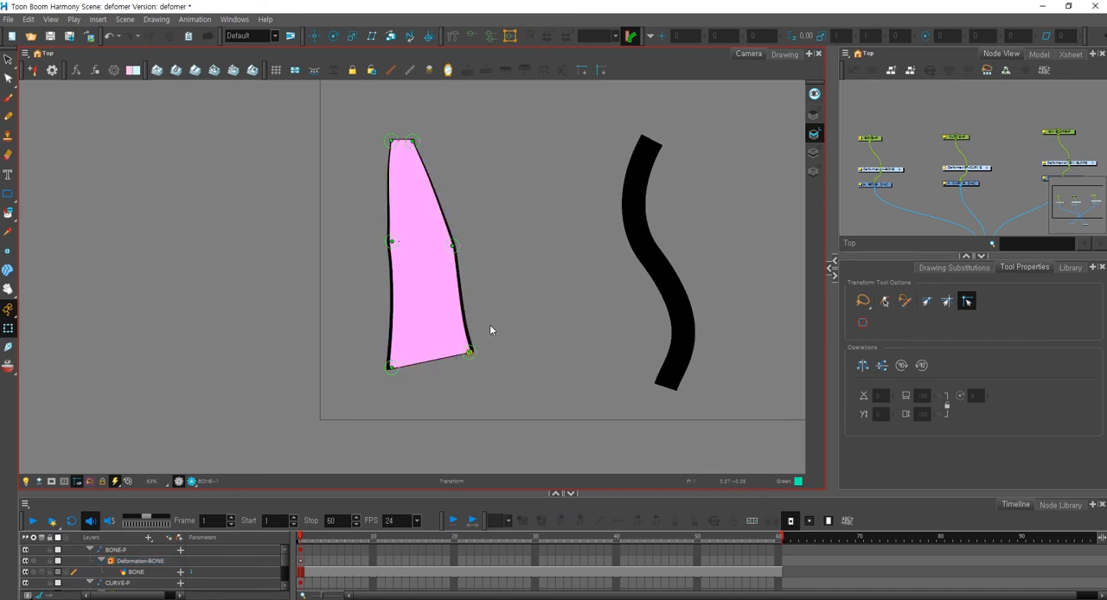